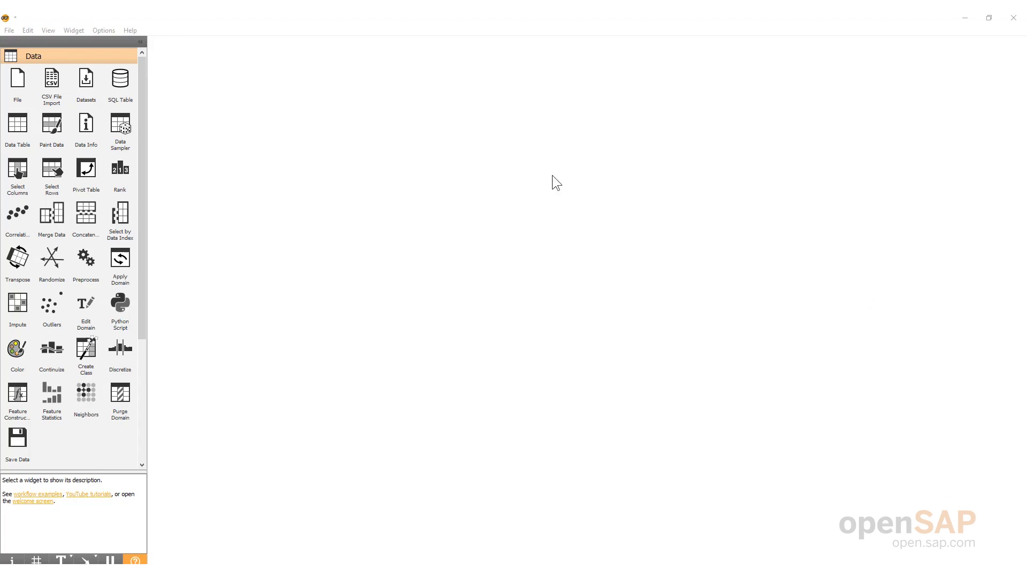
Add a File widget to the canvas and load openSAP_DS3_LINEAR_REGRESSION_TRAIN.csv into it
drag(14, 75, 215, 89)
double_click(215, 89)
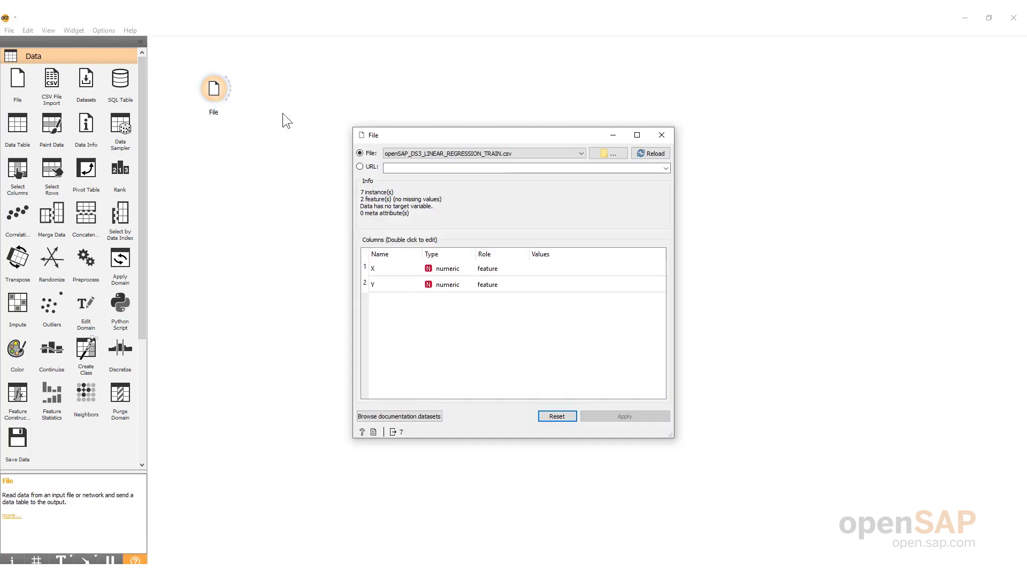
click(608, 153)
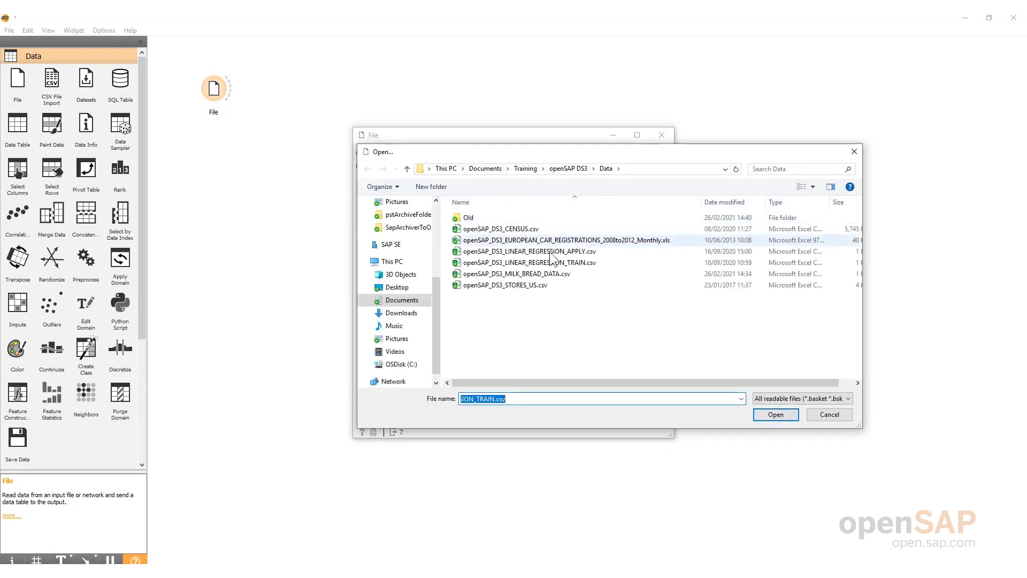
click(549, 263)
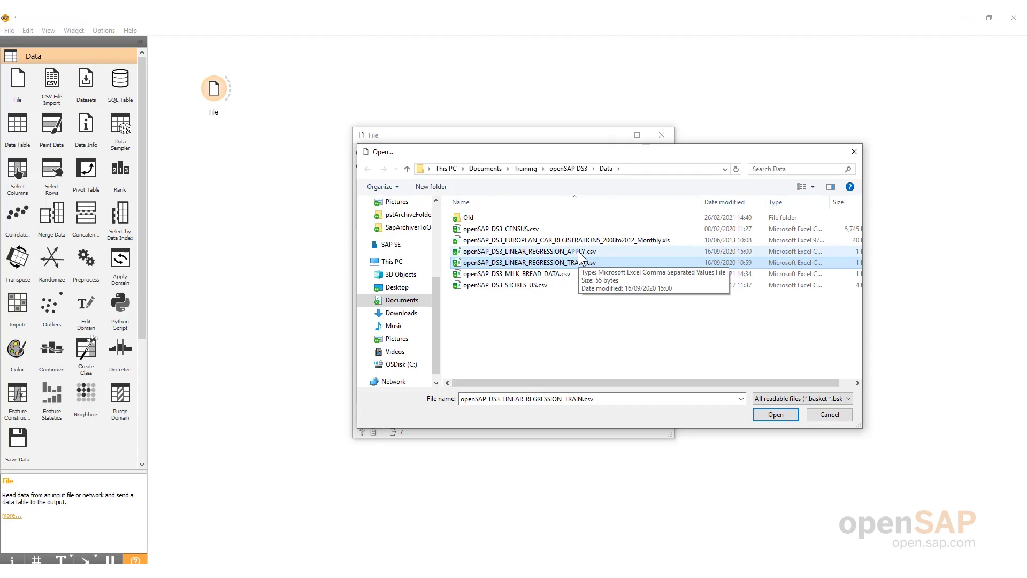
click(776, 414)
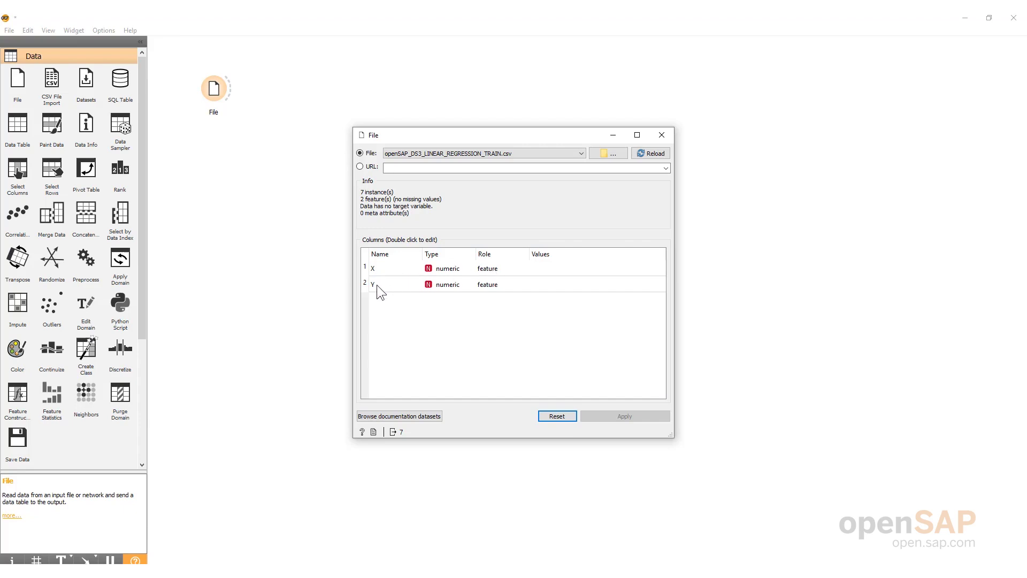
Set the role of column Y to target in the File widget and apply the change
double_click(493, 286)
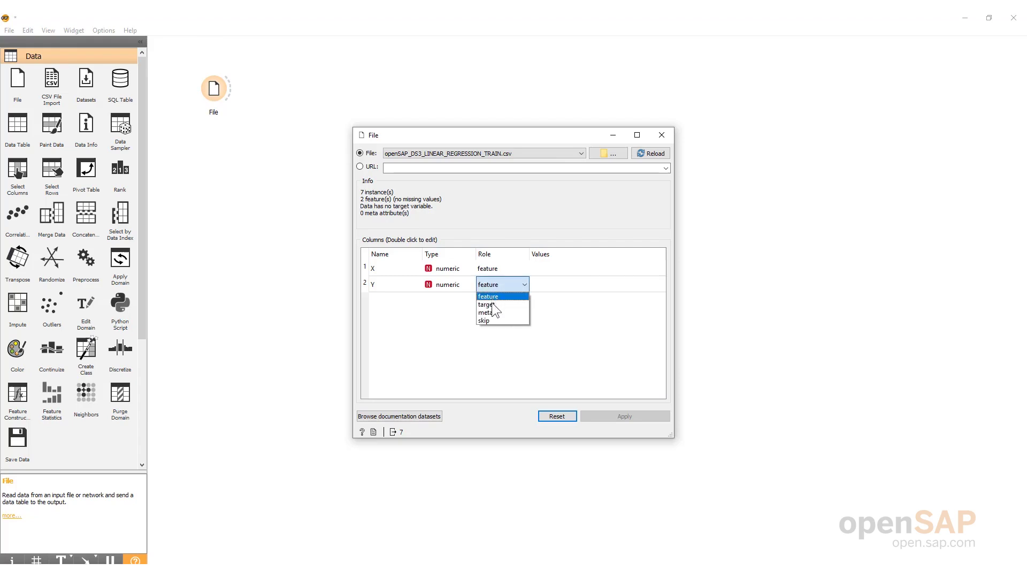
click(492, 304)
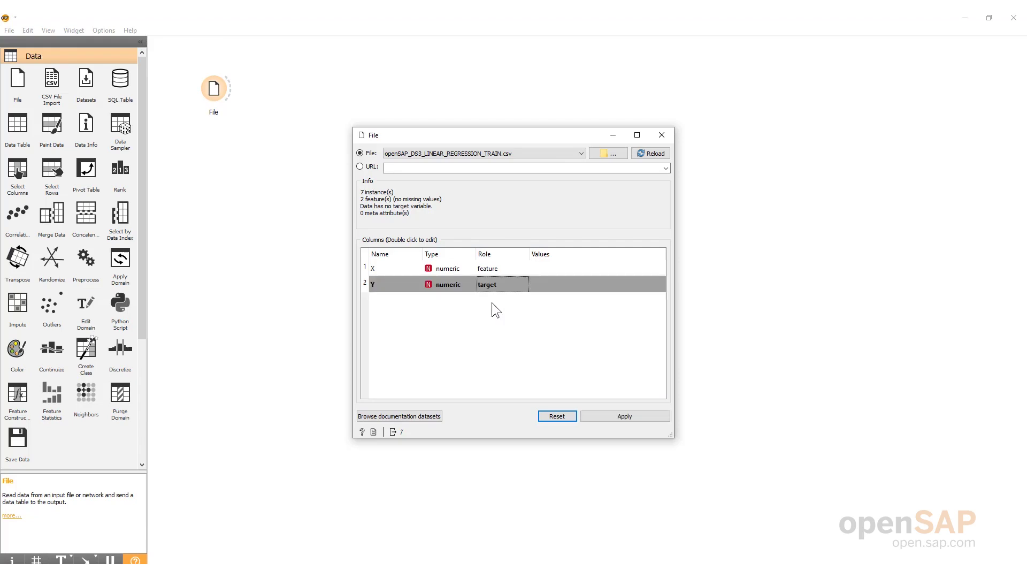
click(624, 416)
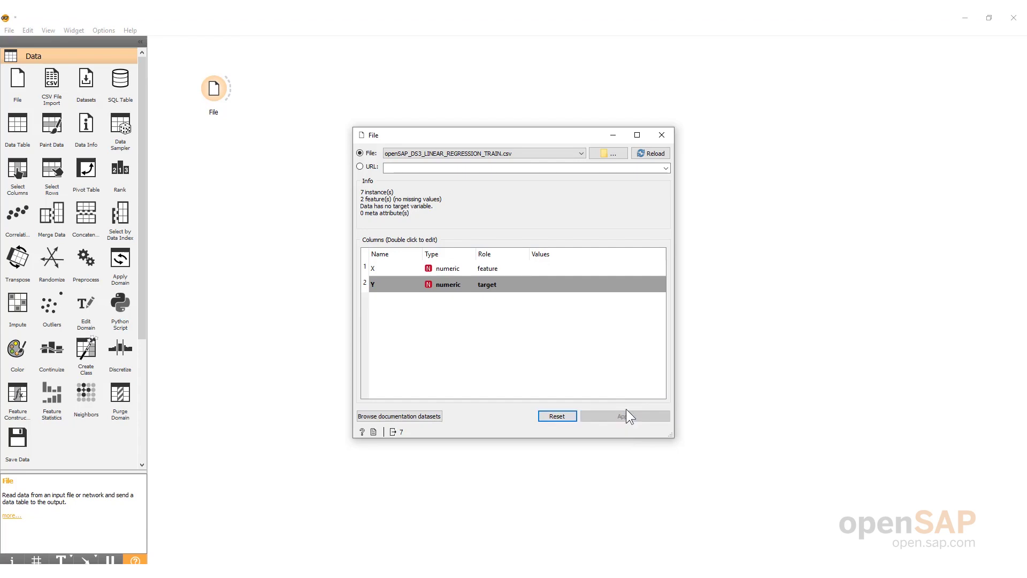
click(660, 137)
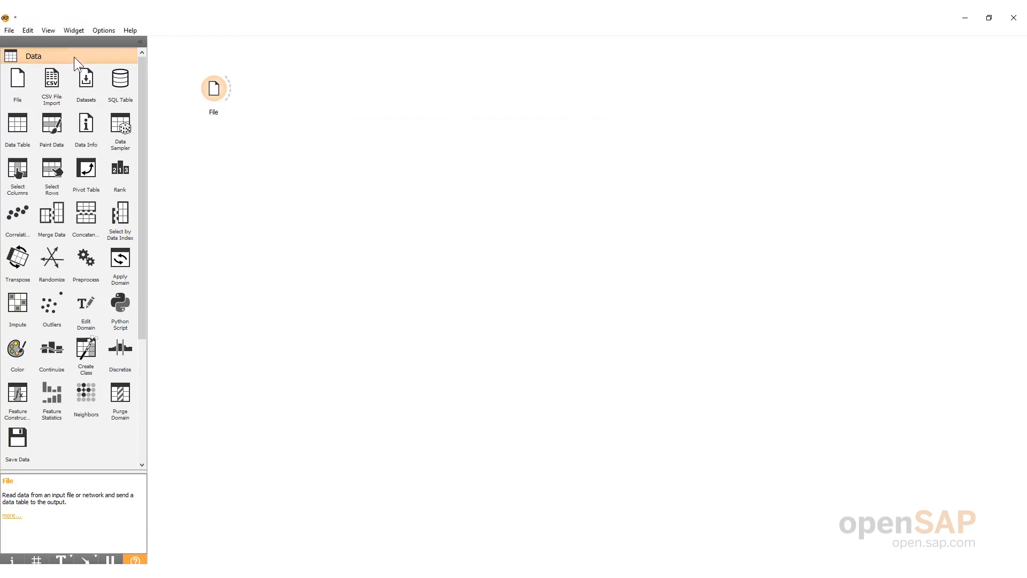
Add a Data Table widget connected to File and inspect the X and Y records in it
drag(18, 126, 298, 64)
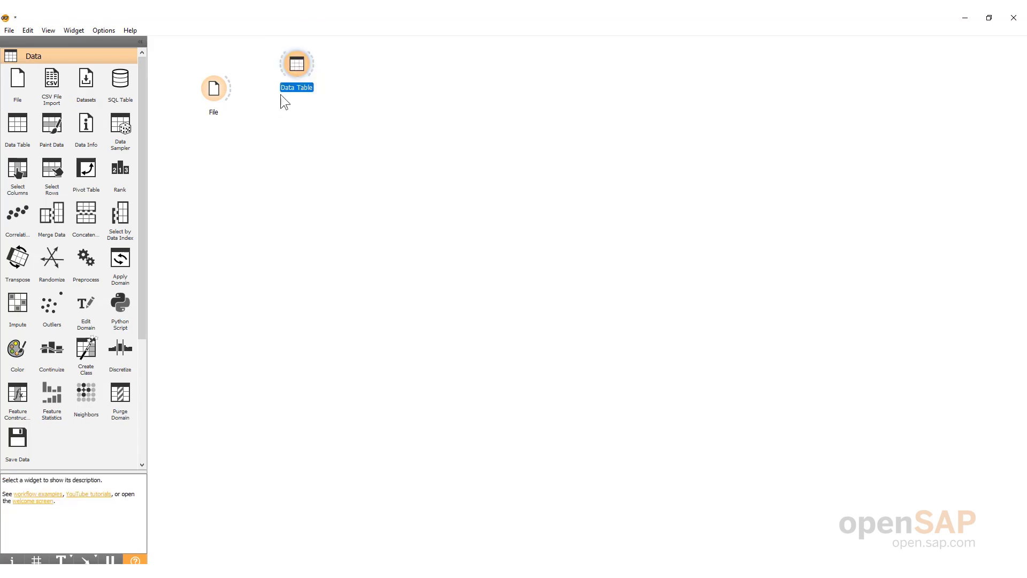
drag(226, 82, 278, 64)
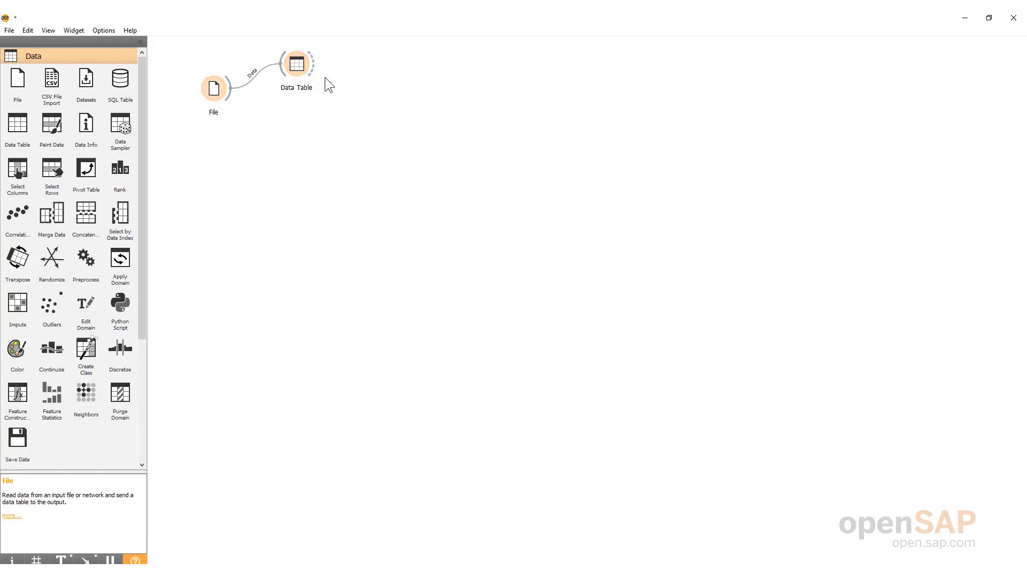
double_click(298, 65)
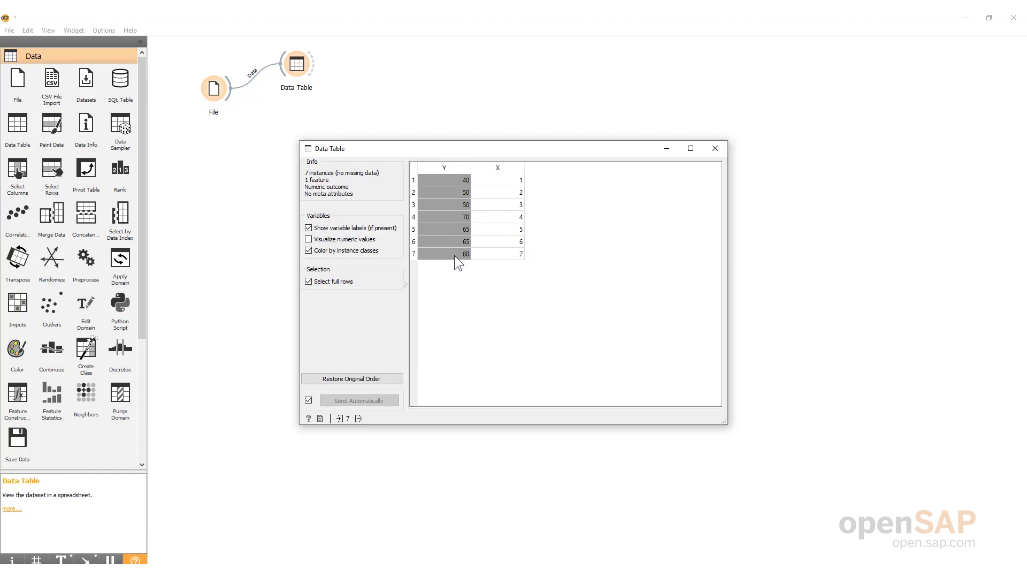
click(717, 150)
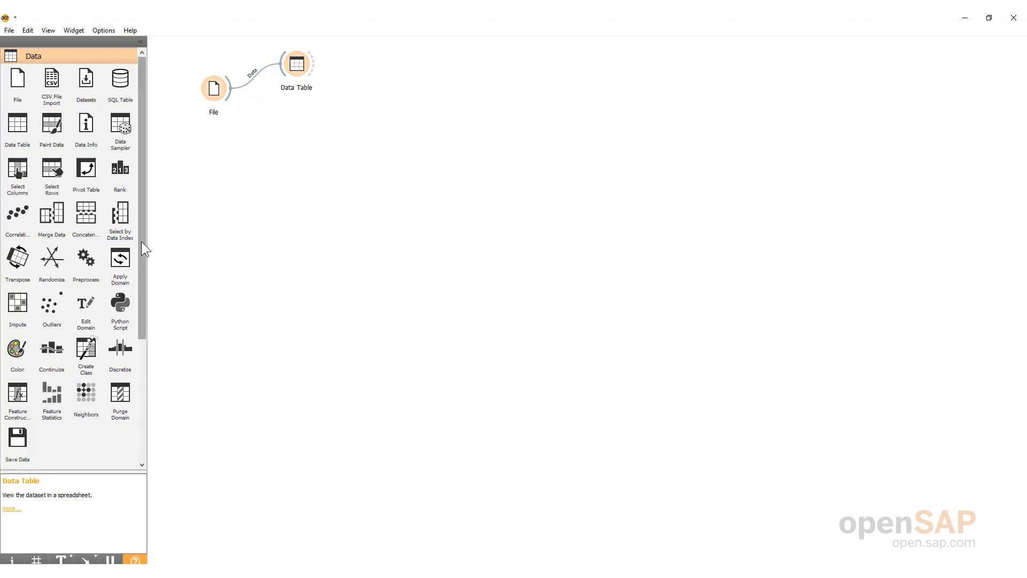
Add a Scatter Plot widget connected to File and show the regression line in its plot of Y against X
drag(141, 242, 136, 407)
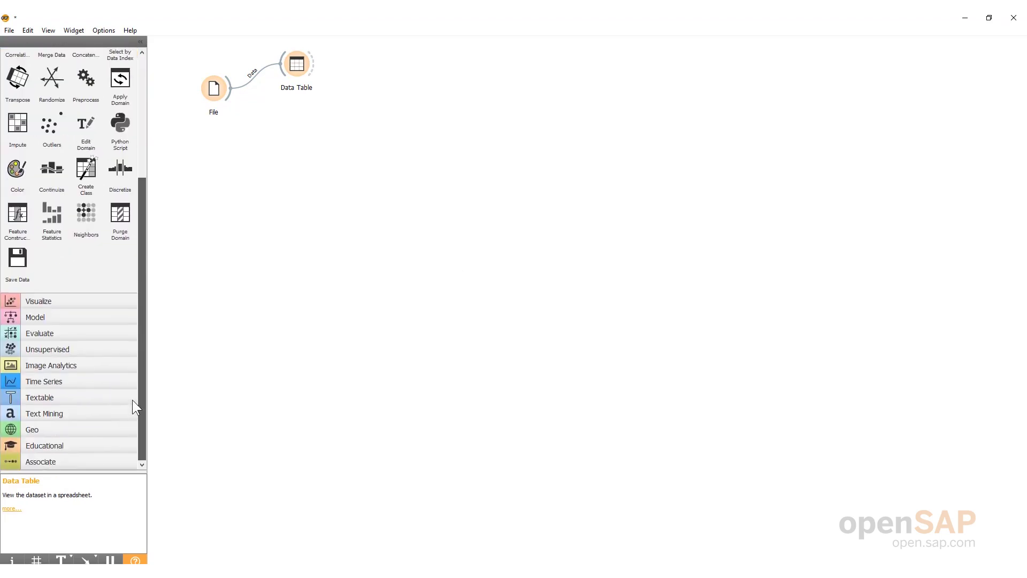
click(39, 299)
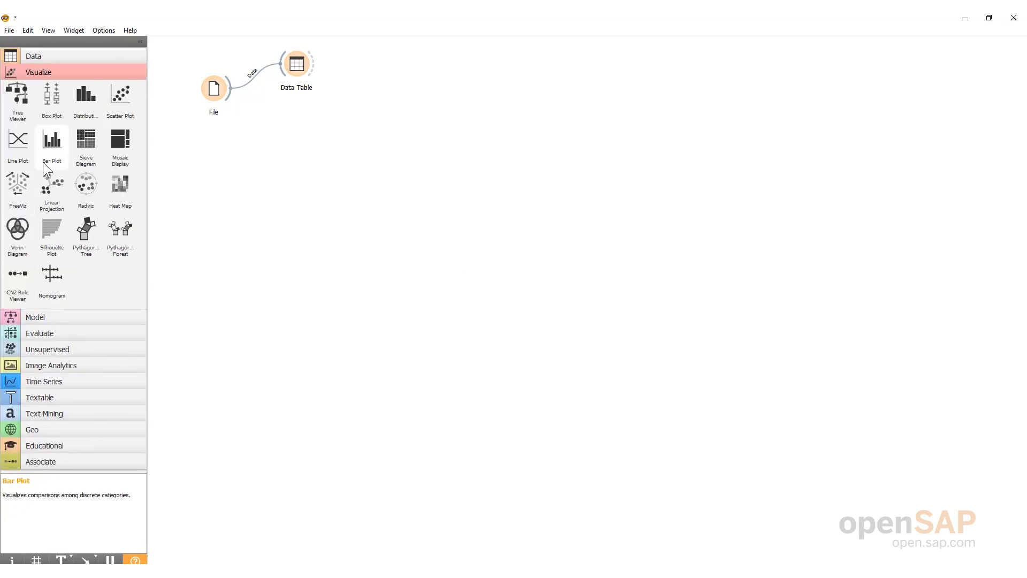
drag(124, 90, 282, 120)
drag(230, 97, 284, 115)
double_click(292, 112)
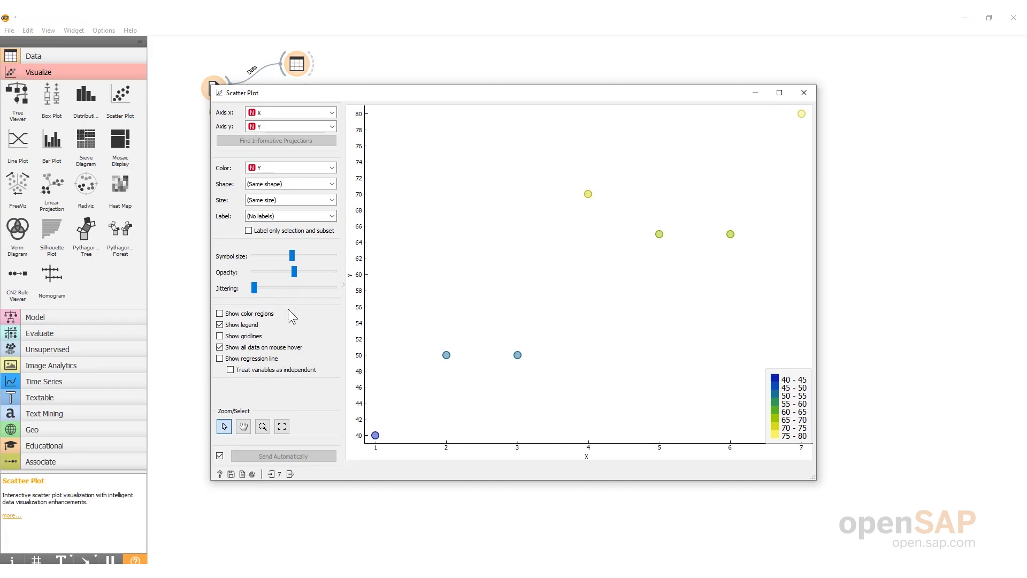
click(220, 359)
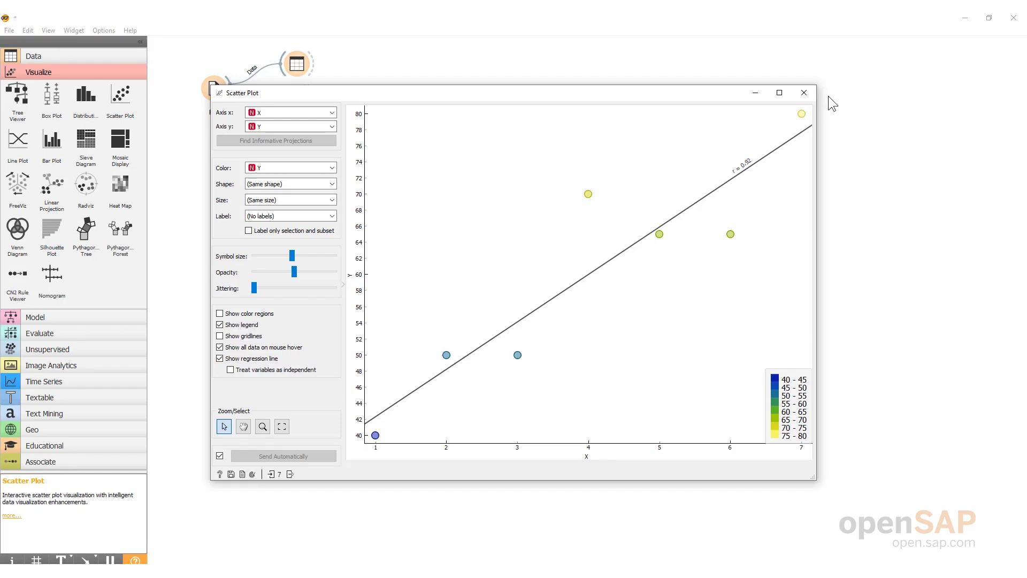
click(803, 94)
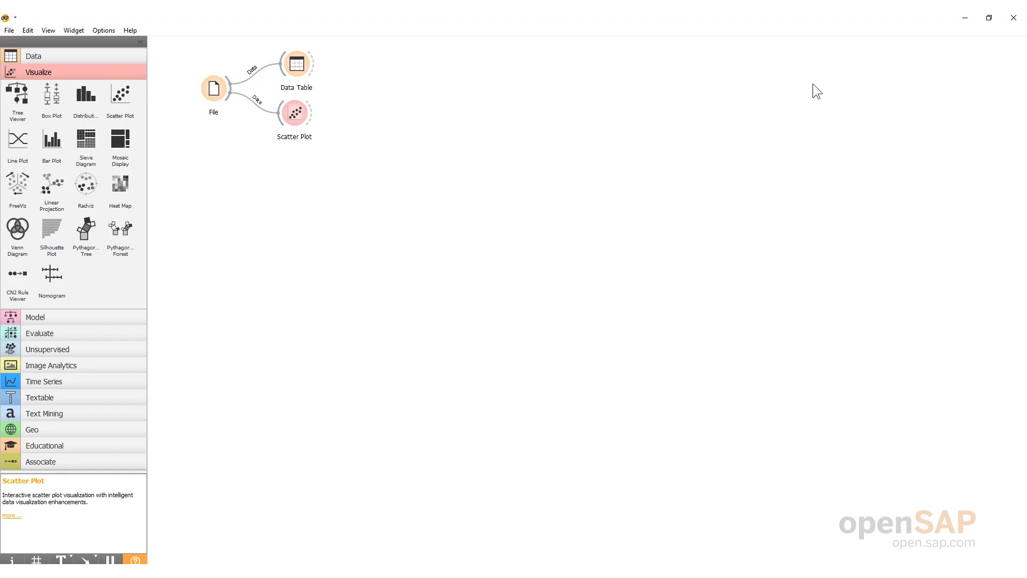
Add a Linear Regression widget fed by File and review its intercept and regularization settings
click(30, 317)
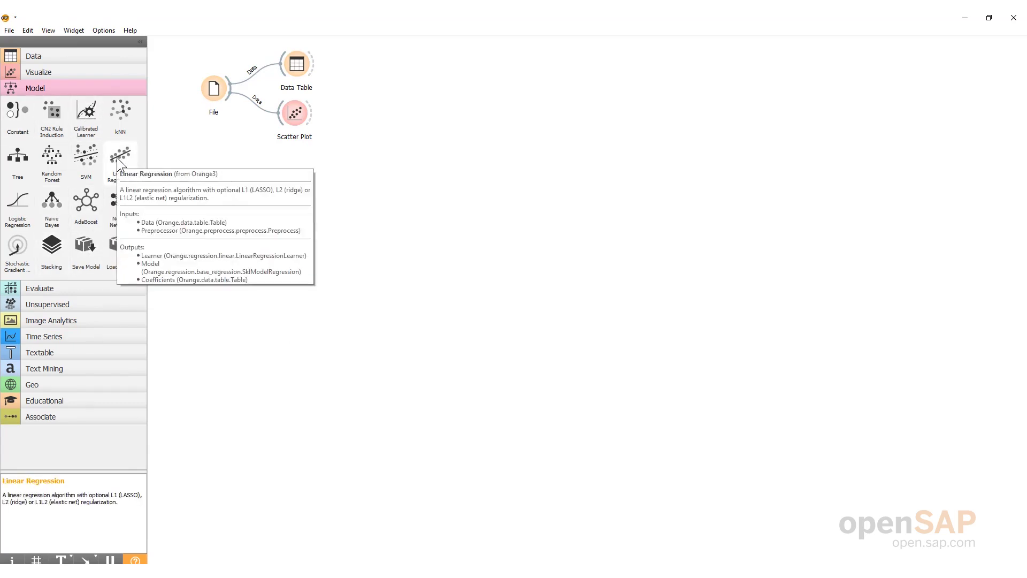
drag(119, 155, 284, 184)
drag(229, 100, 270, 181)
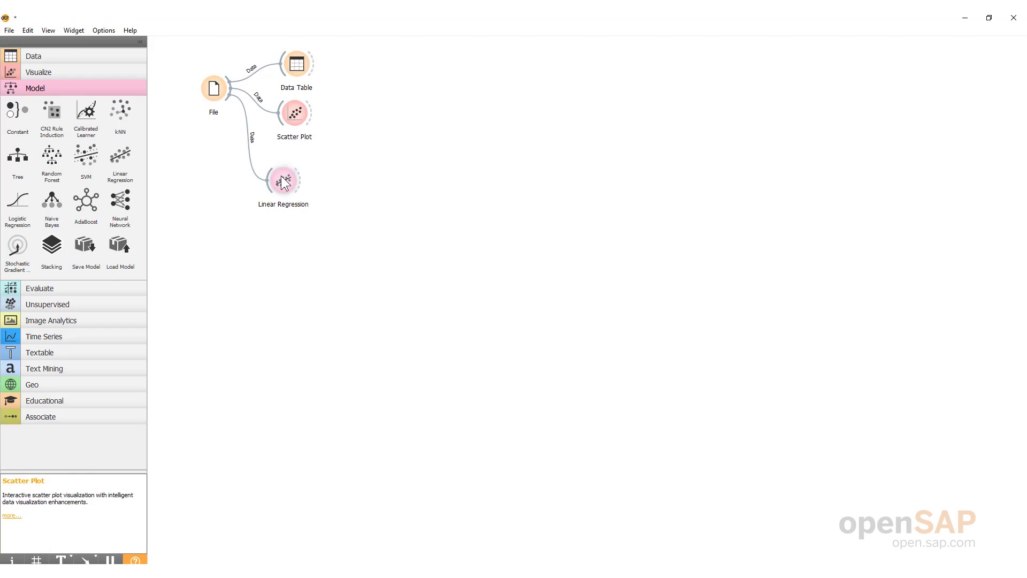
double_click(281, 182)
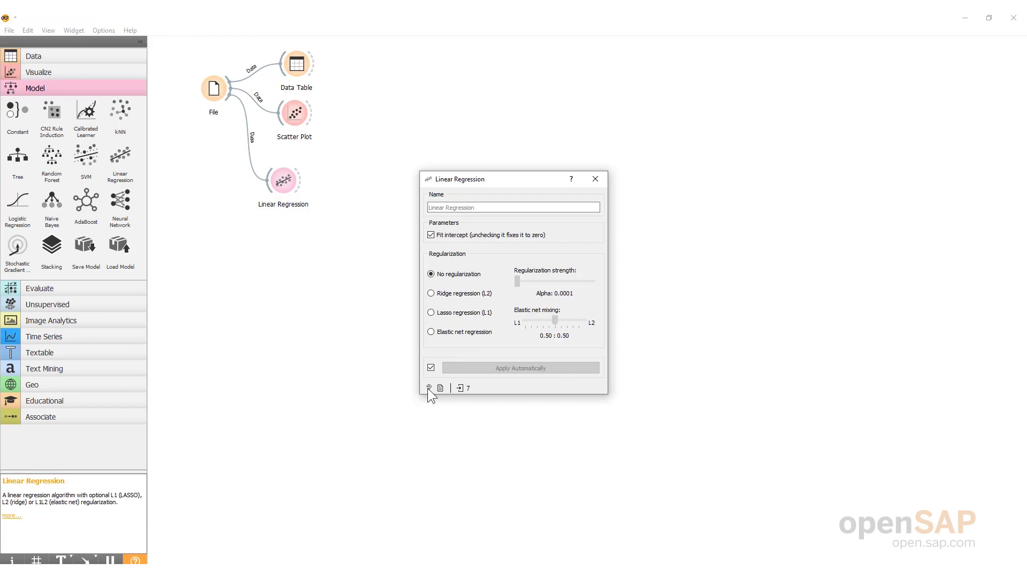
click(605, 179)
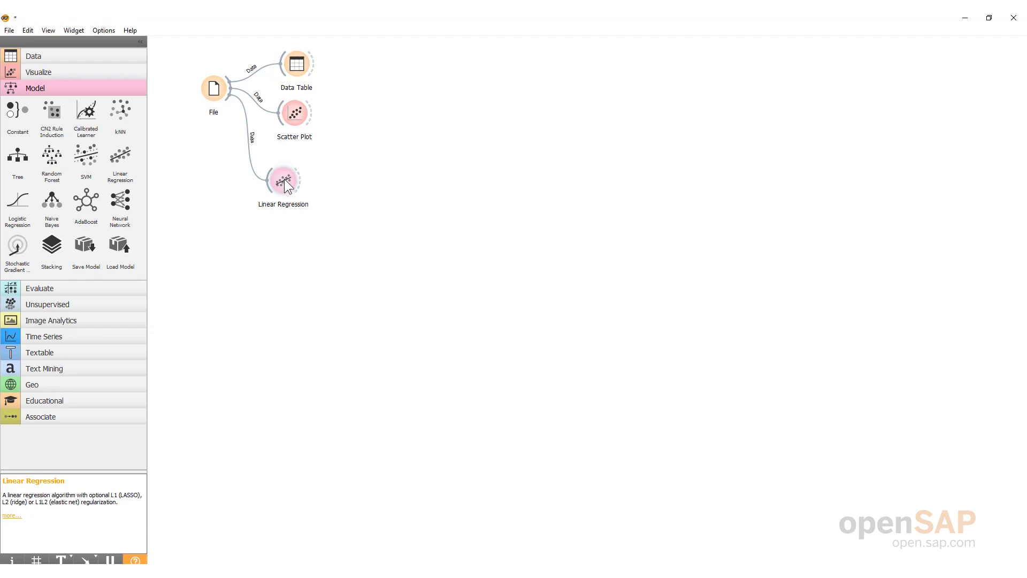
Add a Test and Score widget and link Linear Regression to it as the learner
click(34, 290)
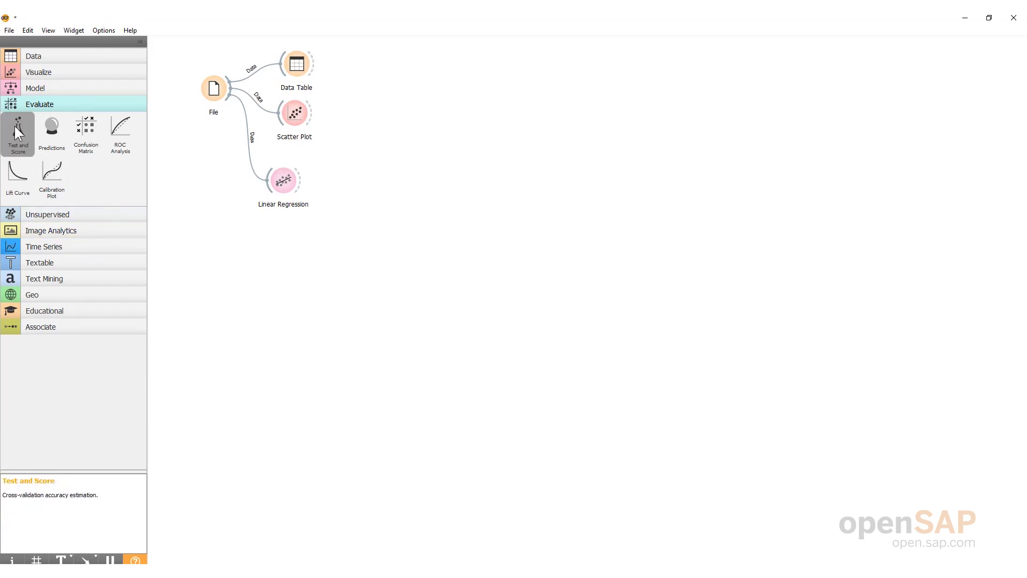
drag(24, 128, 386, 176)
drag(301, 179, 366, 181)
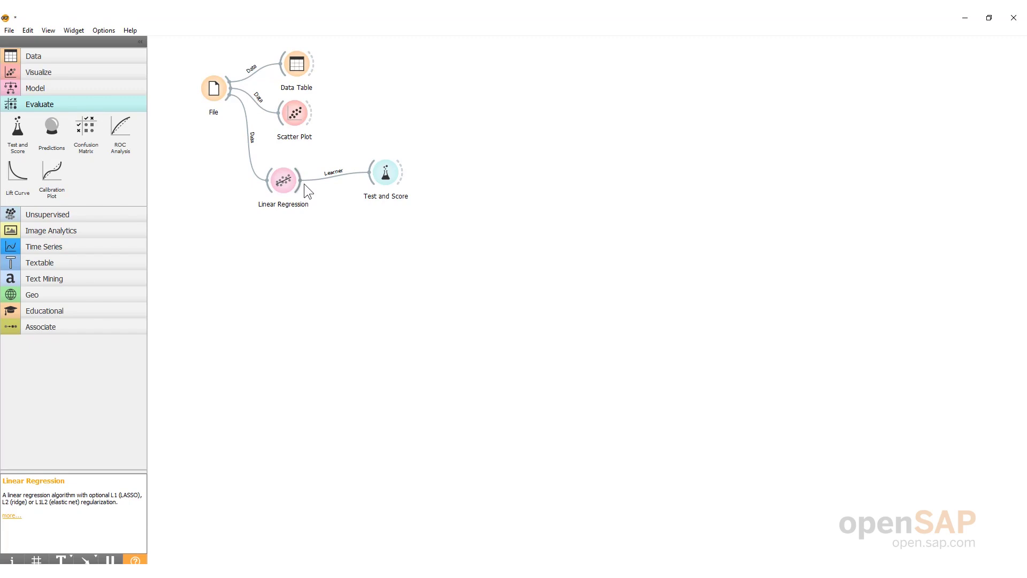
Link File to Test and Score as its data input and review the linear regression evaluation results
mouse_move(285, 180)
mouse_move(382, 182)
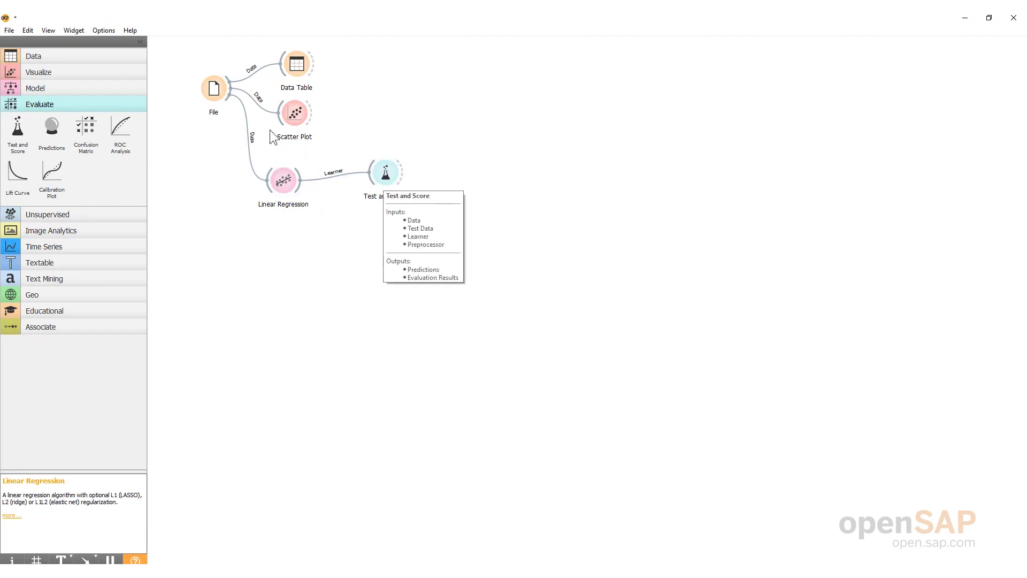
mouse_move(236, 96)
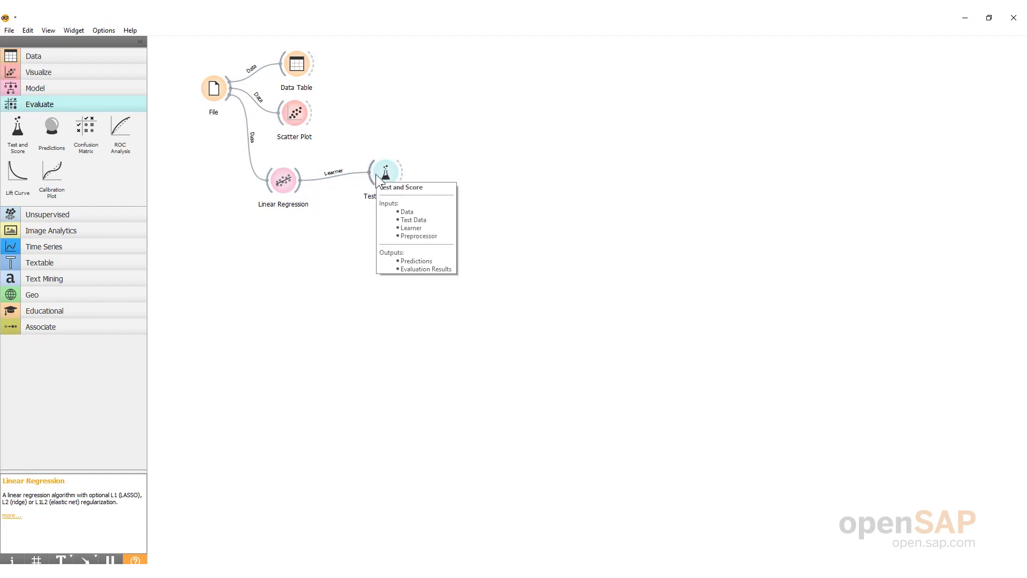
drag(230, 90, 377, 182)
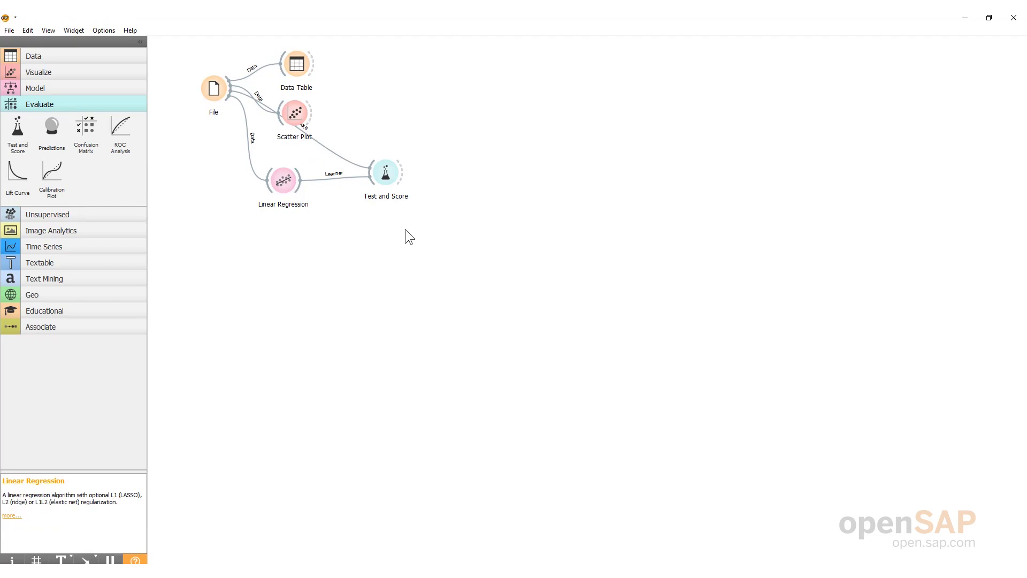
double_click(391, 176)
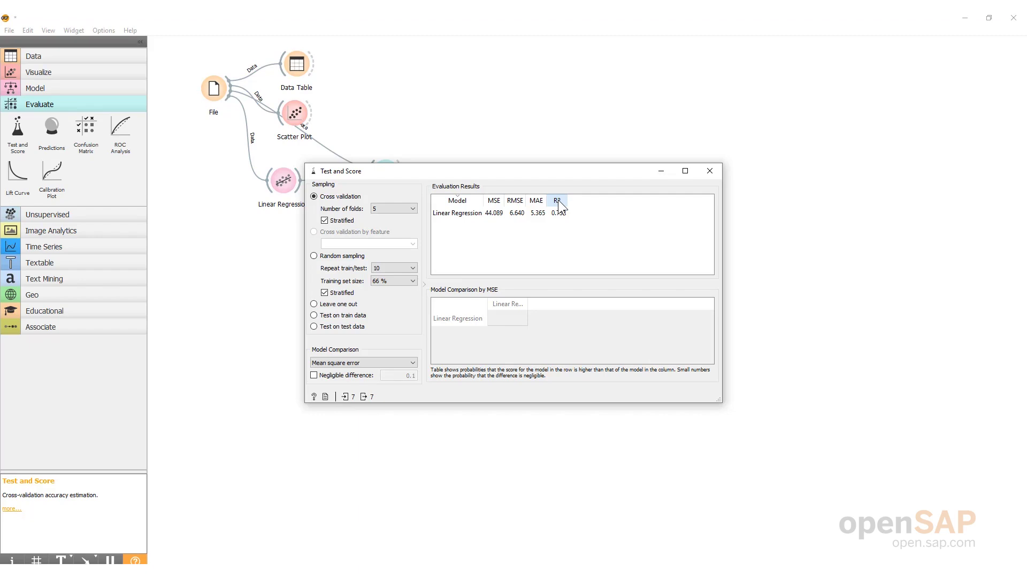
click(711, 170)
Add a Predictions widget connected to Test and Score and compare the predicted values with the actual Y values
drag(52, 128, 470, 169)
drag(405, 174, 451, 174)
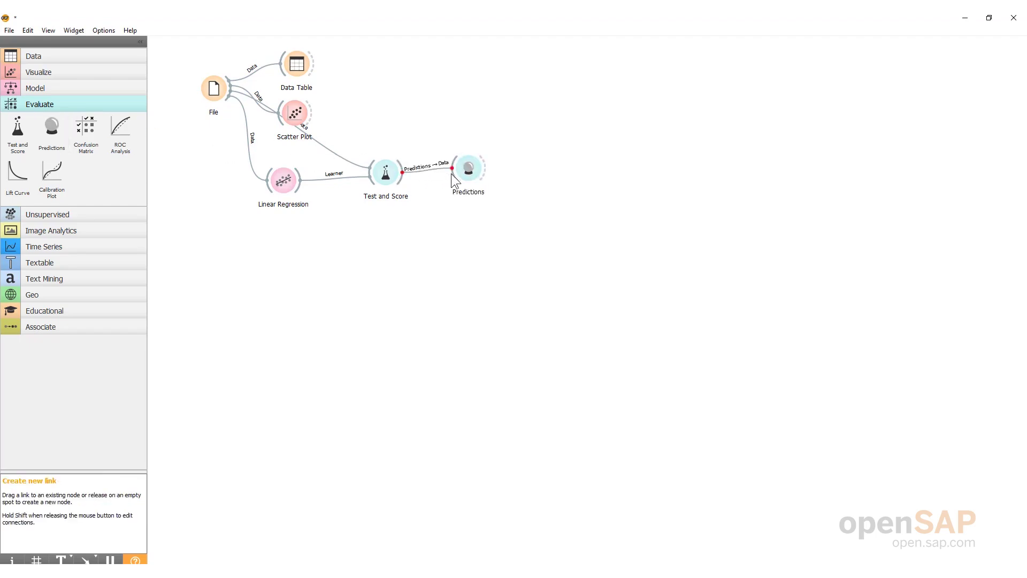
double_click(467, 168)
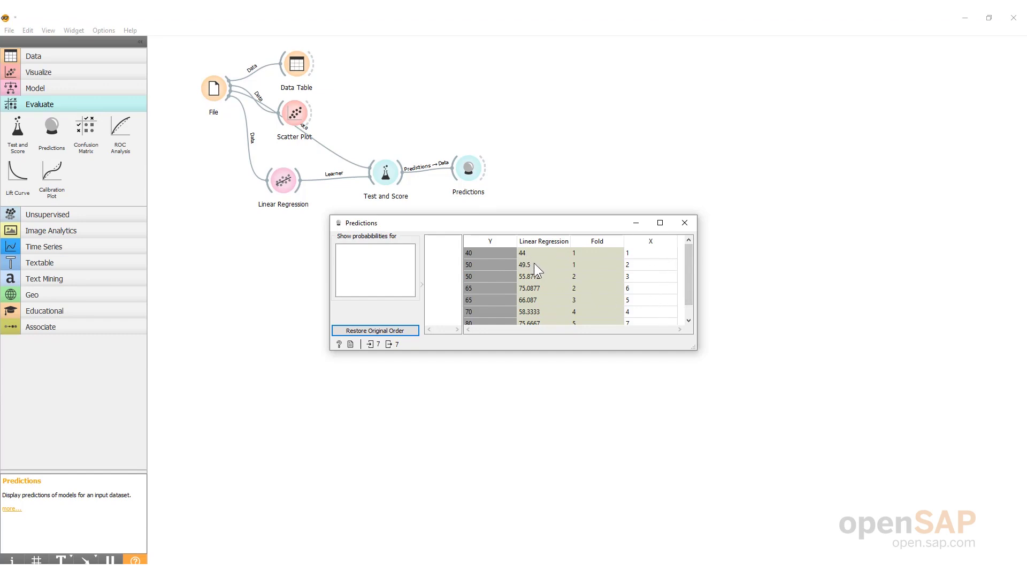
scroll(538, 265, down, 1)
scroll(538, 273, up, 1)
click(685, 223)
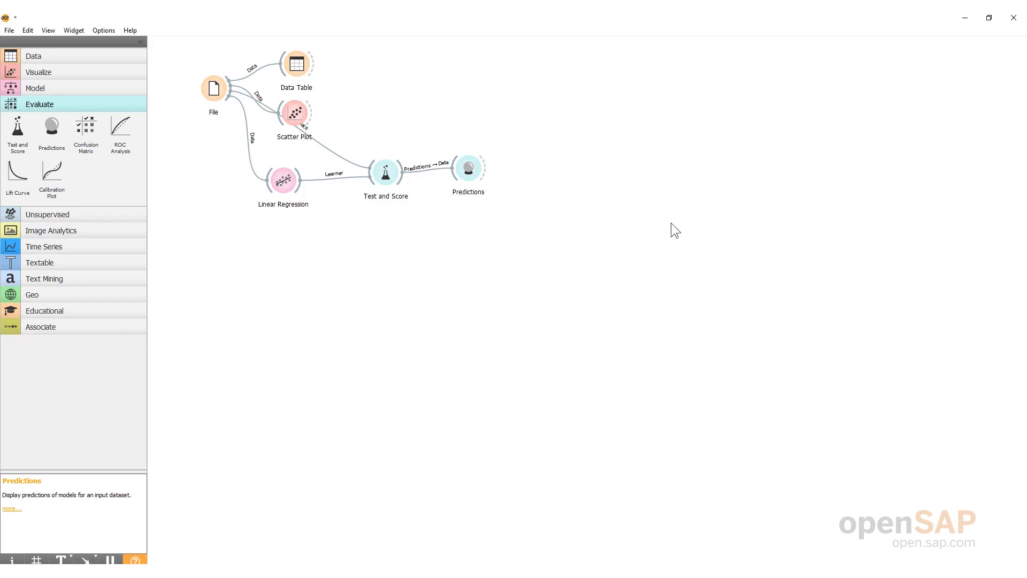
Add a second Scatter Plot widget fed by Predictions and open its plot
click(34, 70)
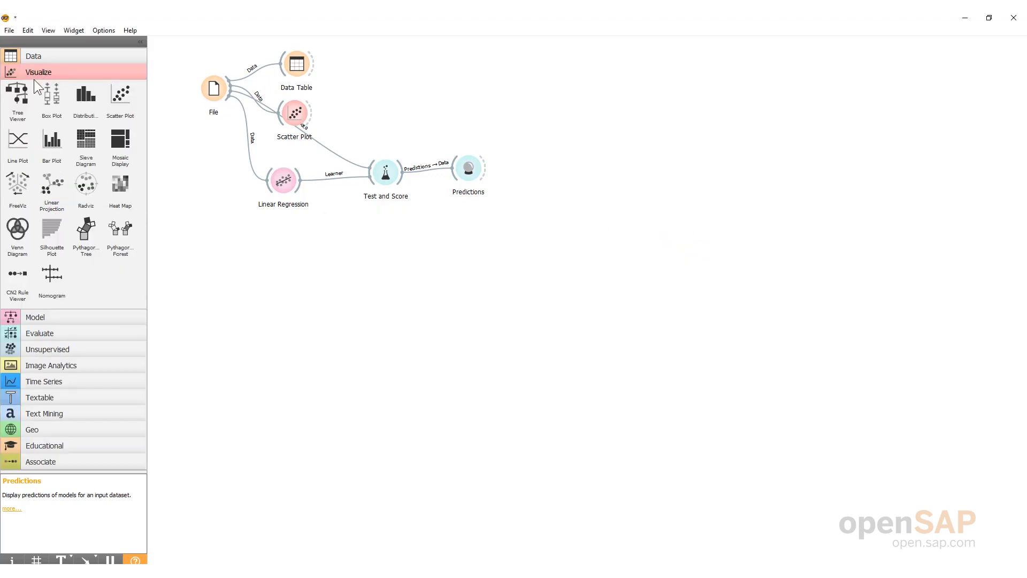
drag(120, 95, 548, 166)
double_click(547, 165)
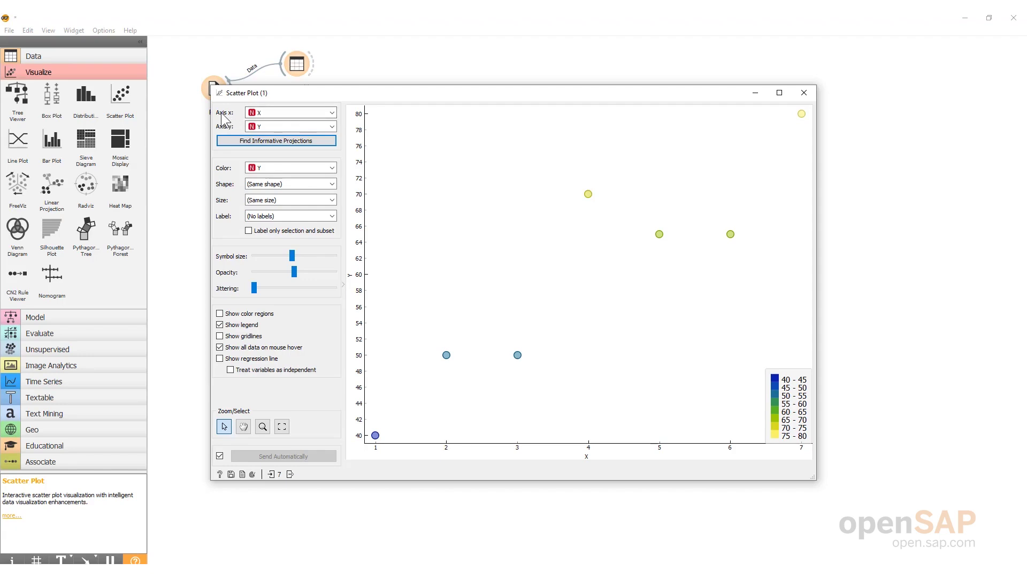
Plot Linear Regression on the x axis of the second scatter plot and show its regression line
click(330, 113)
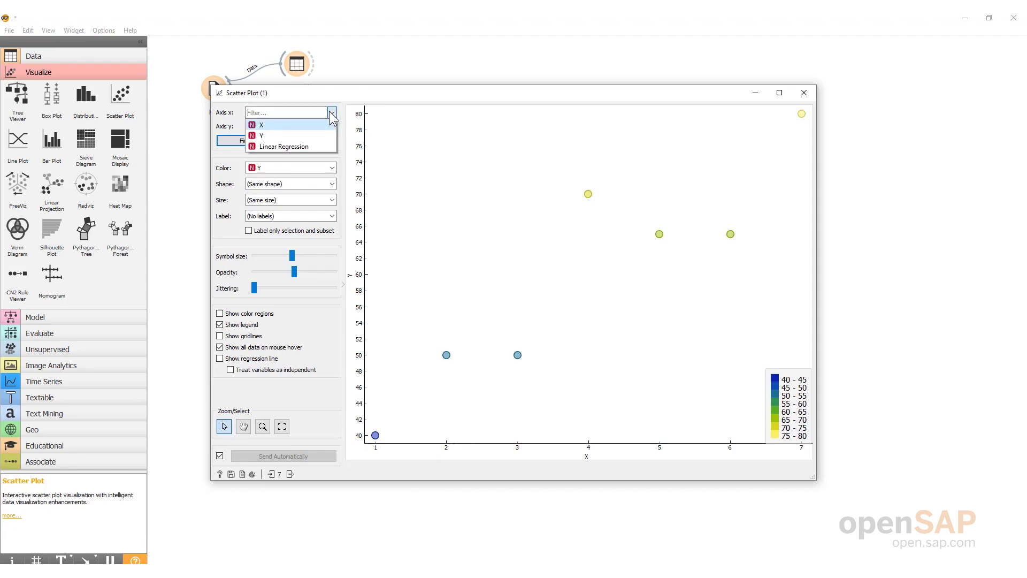
click(299, 147)
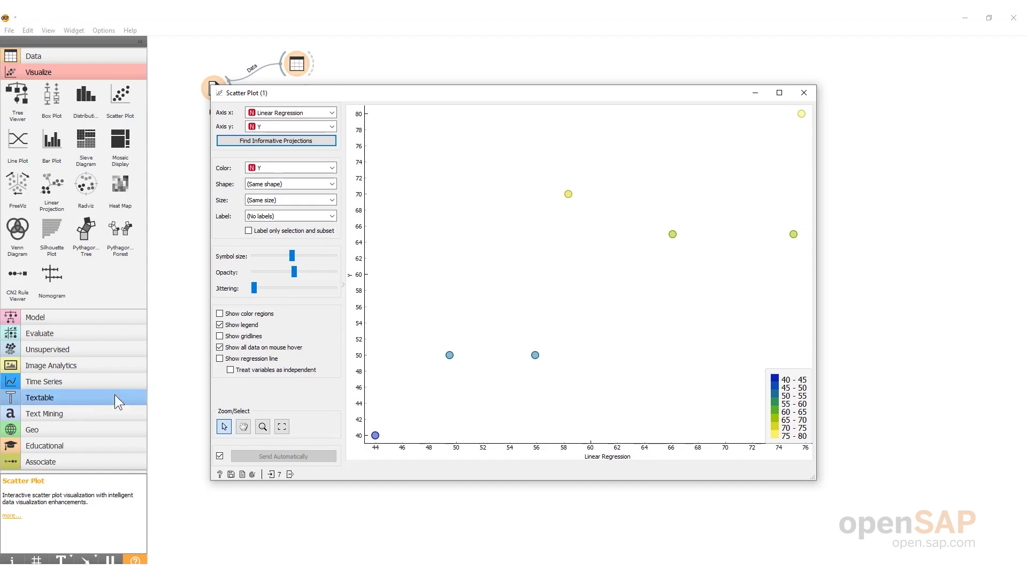
click(220, 358)
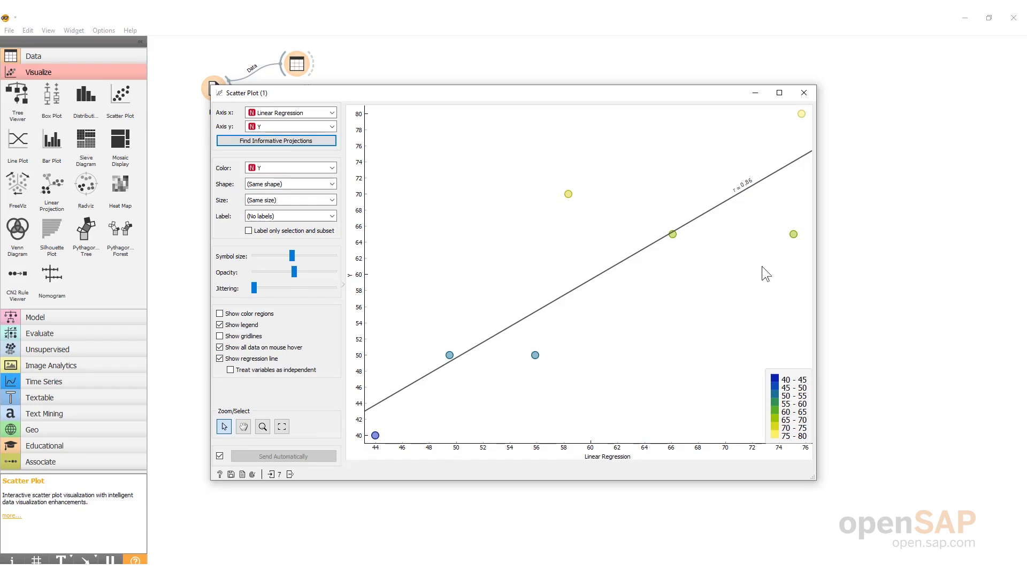
Add a second File widget below the existing workflow and load openSAP_DS3_LINEAR_REGRESSION_APPLY.csv into it
click(804, 93)
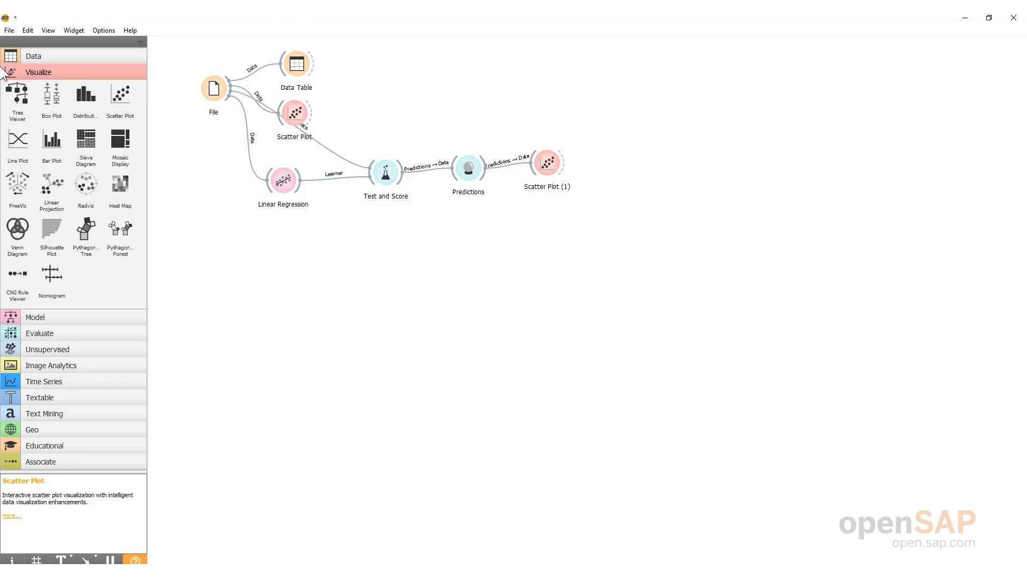
click(34, 57)
drag(23, 72, 219, 290)
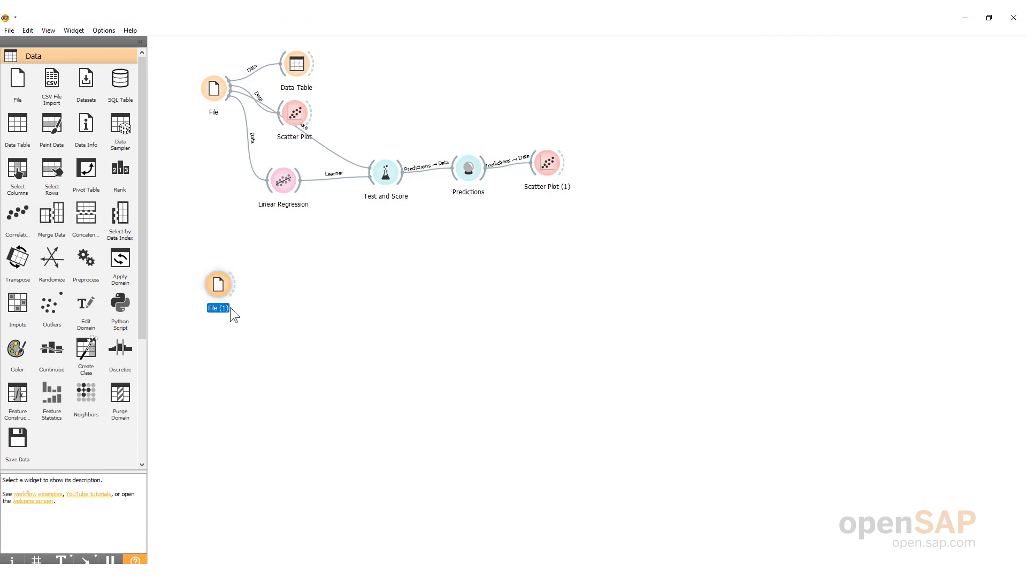
double_click(215, 286)
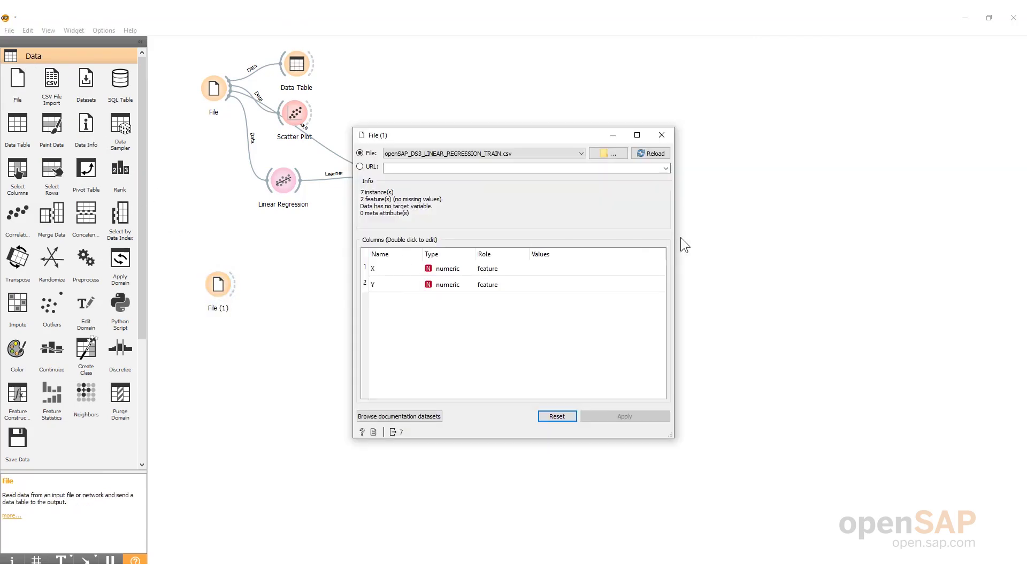
click(601, 153)
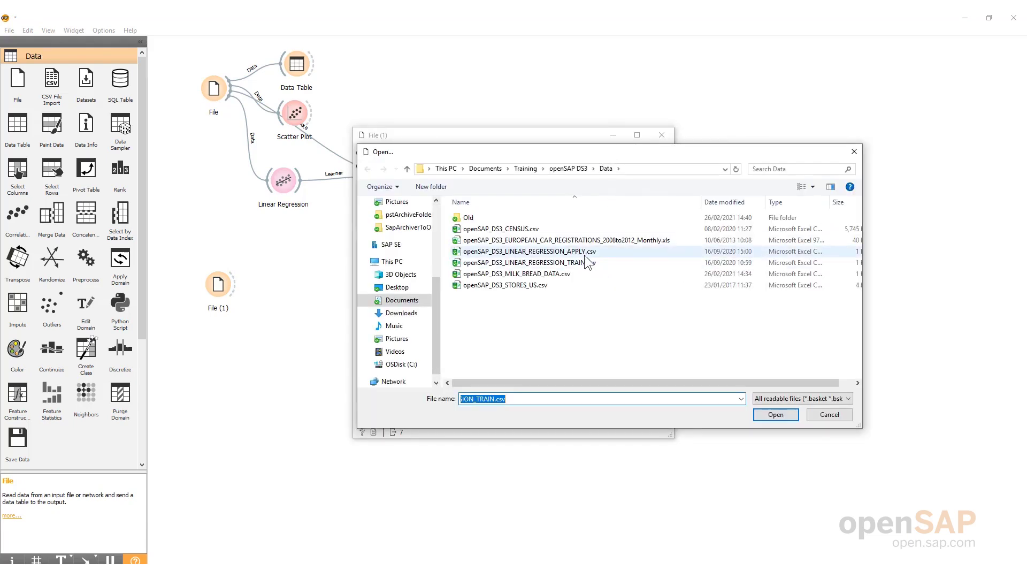
click(556, 251)
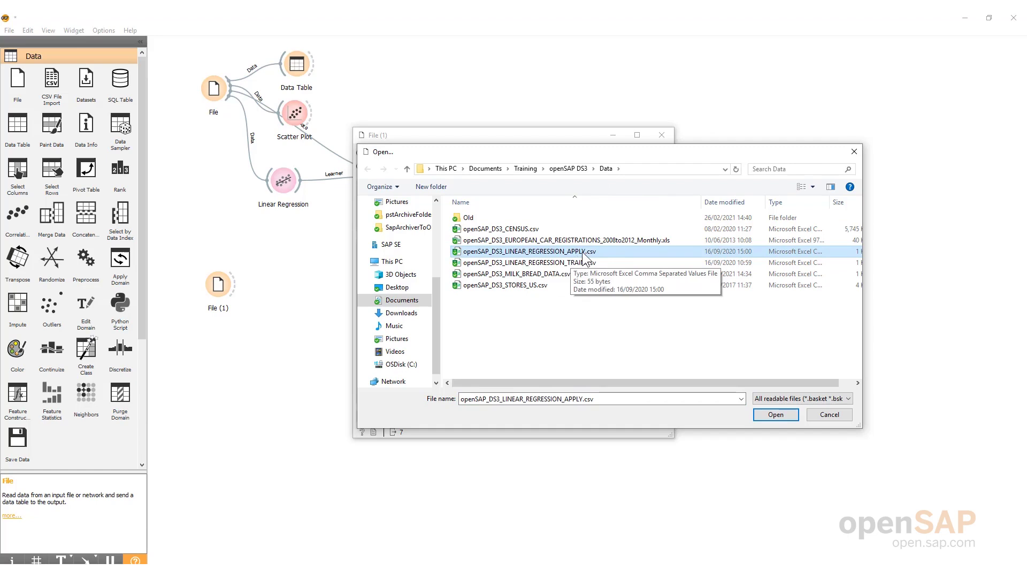
click(776, 415)
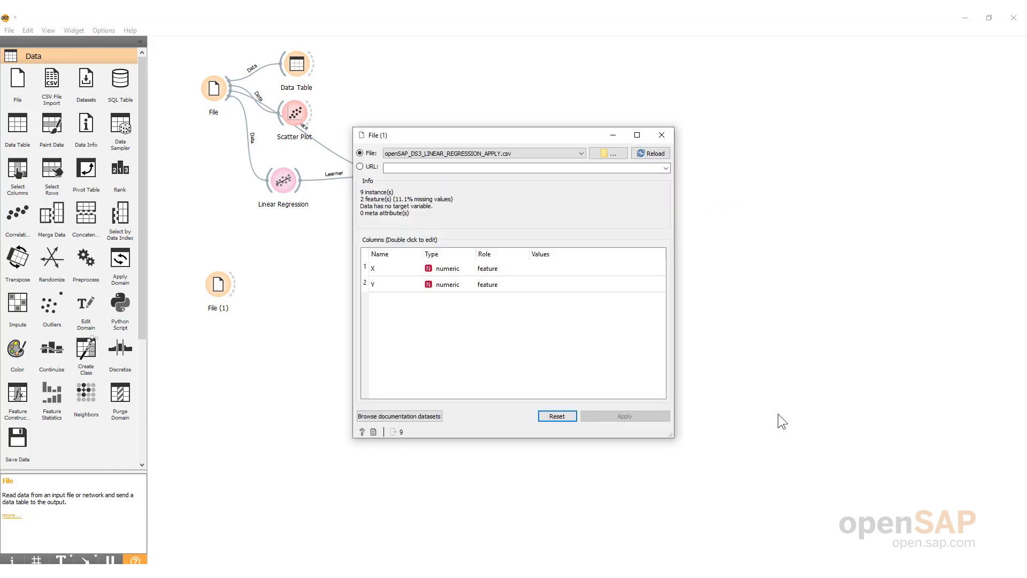
Set the role of column Y to target in the second File widget and apply the change
double_click(494, 286)
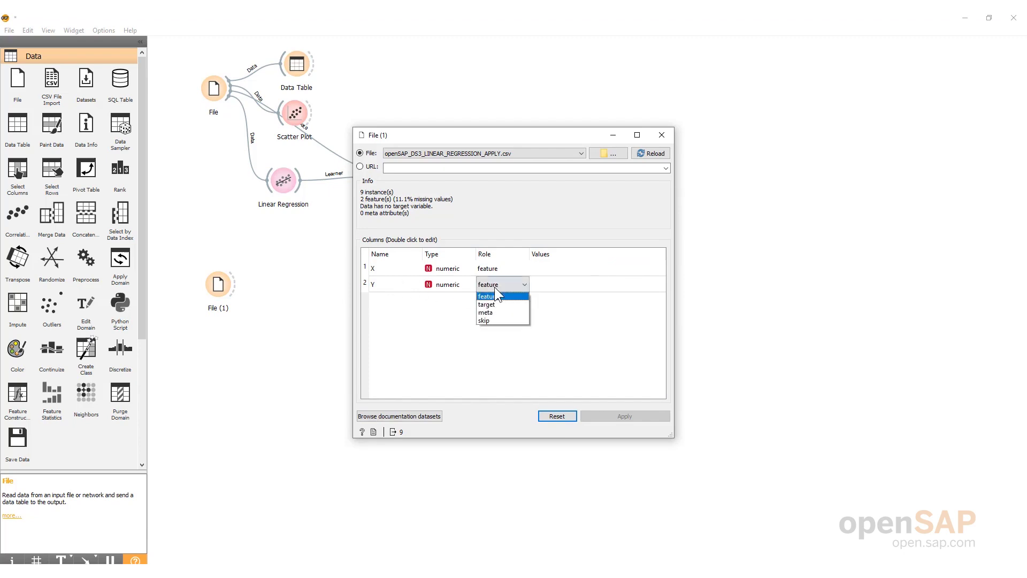
click(495, 304)
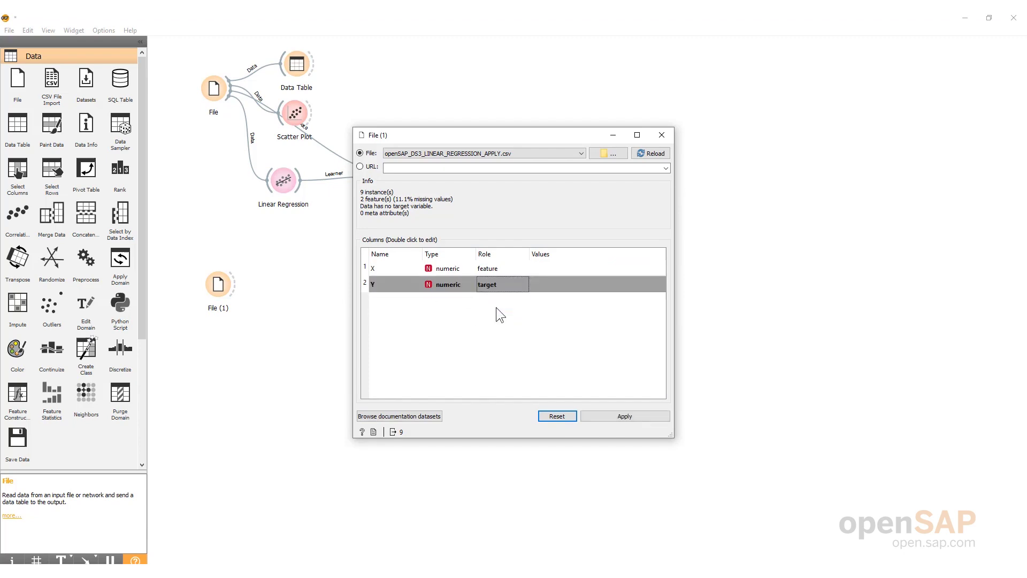
click(628, 416)
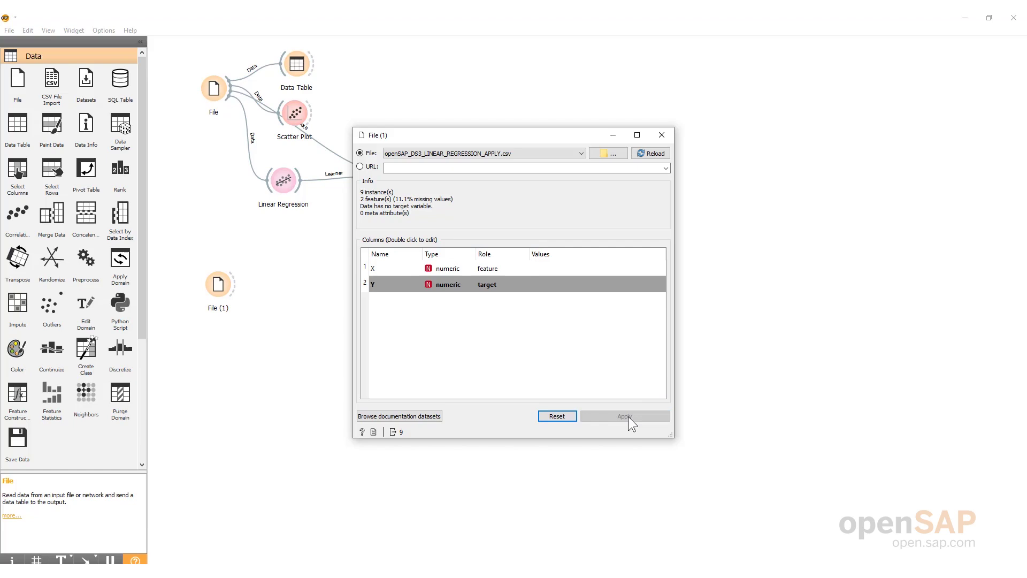
click(662, 135)
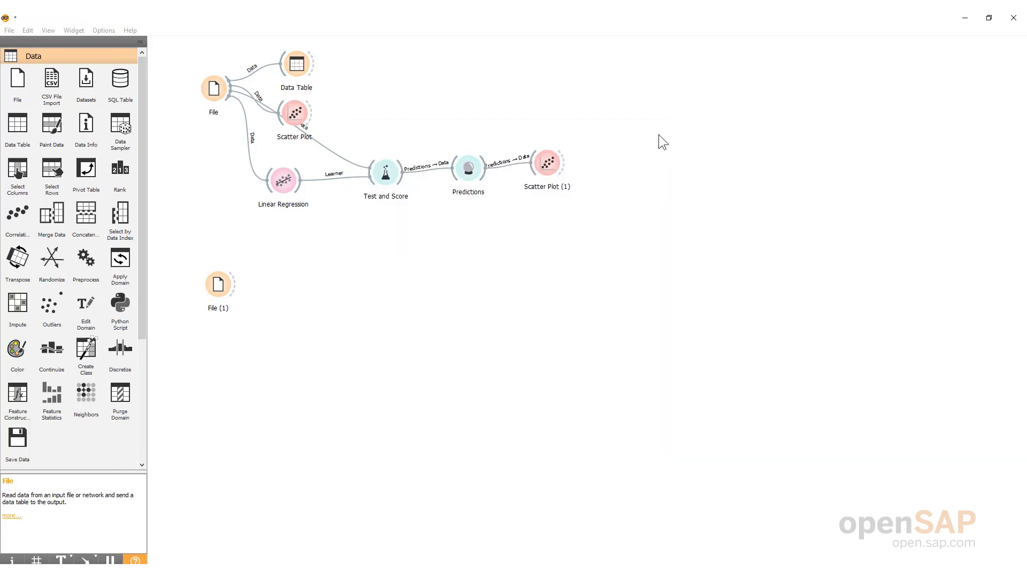
Add a Data Table connected to the second File widget and inspect the apply dataset's rows
click(22, 129)
drag(239, 303, 271, 341)
drag(240, 293, 273, 355)
double_click(274, 353)
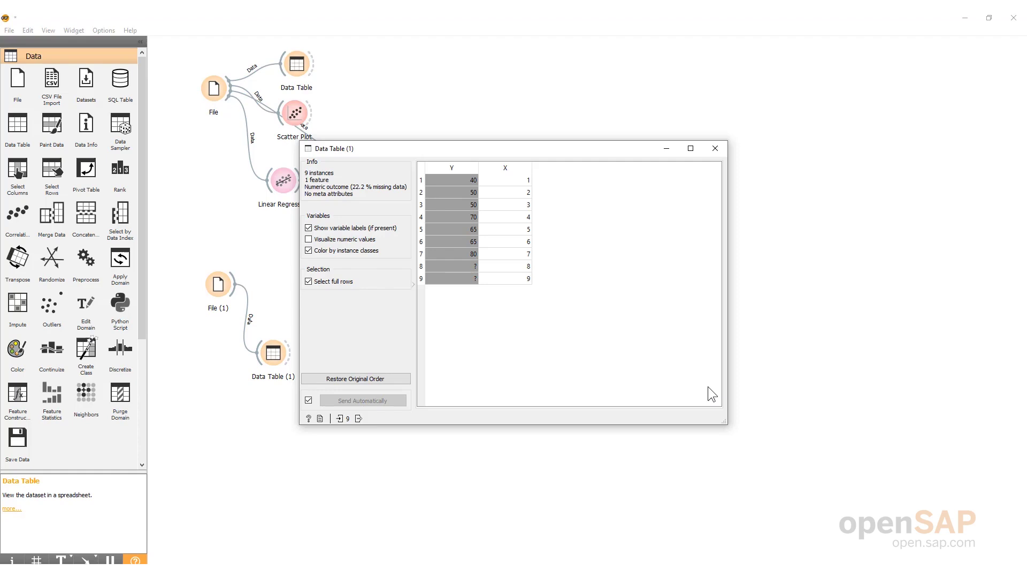
click(715, 148)
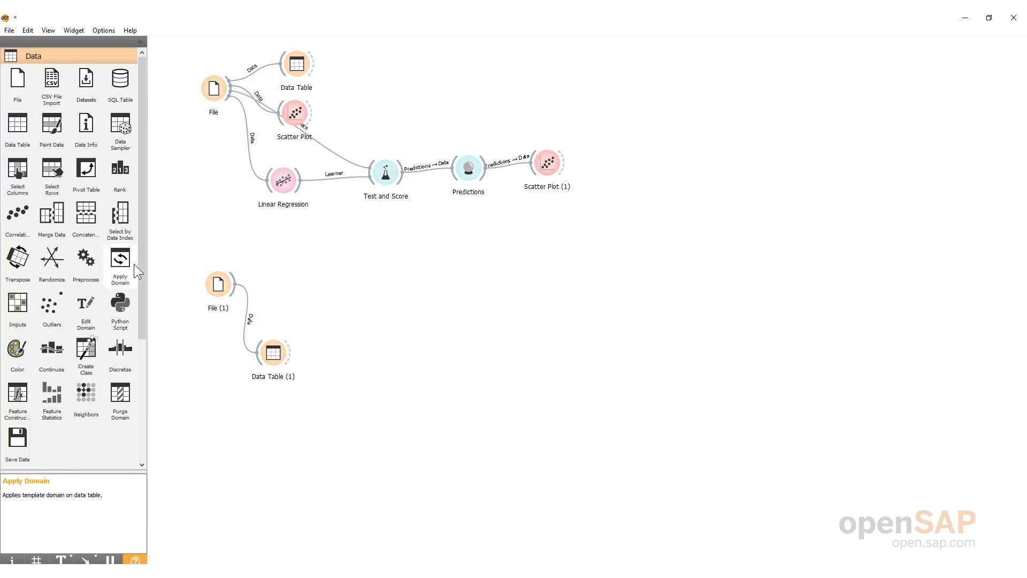
Add a second Predictions widget that receives data from the second File widget and the model from Linear Regression
drag(140, 298, 148, 437)
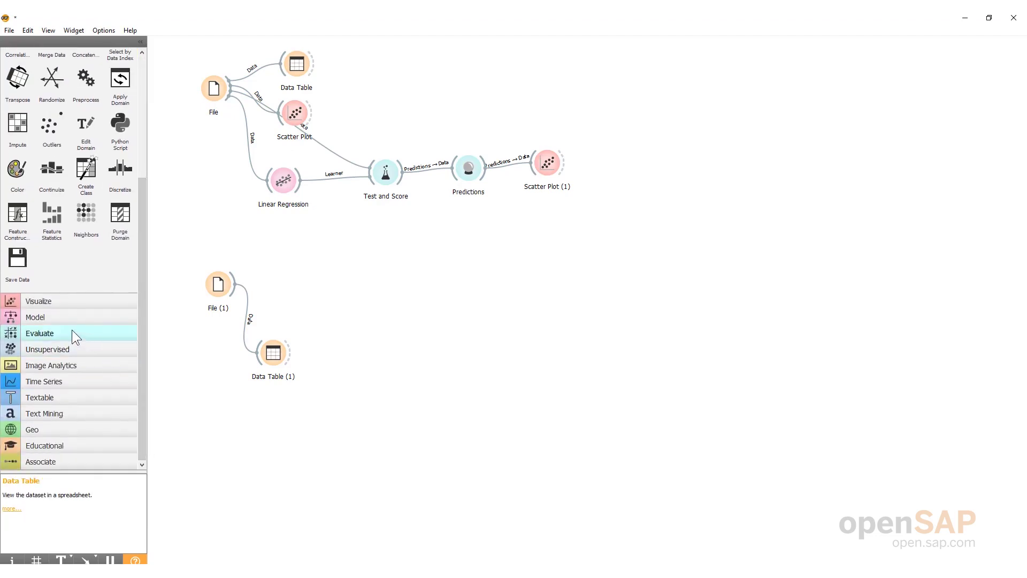
click(46, 335)
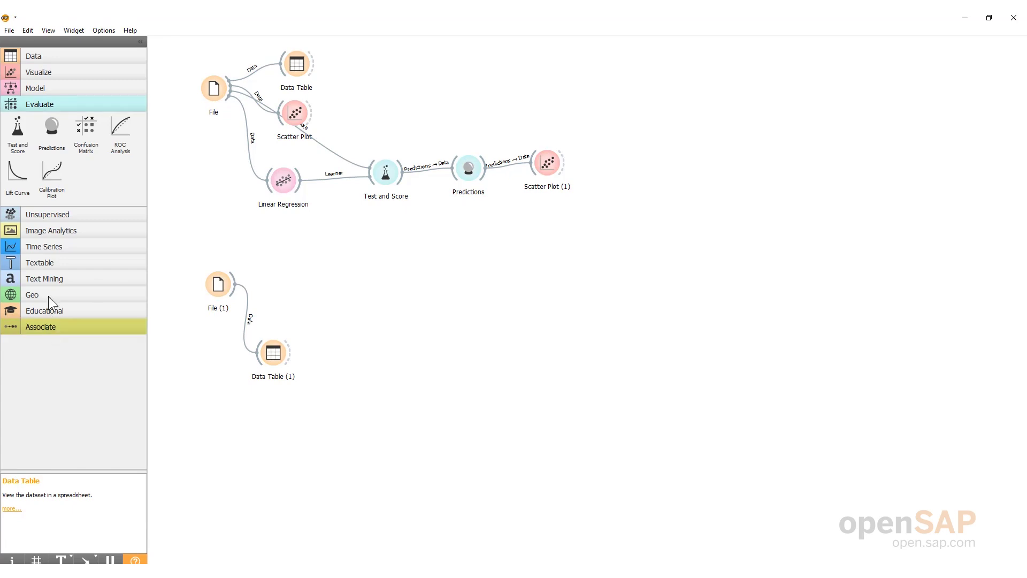
drag(50, 128, 345, 283)
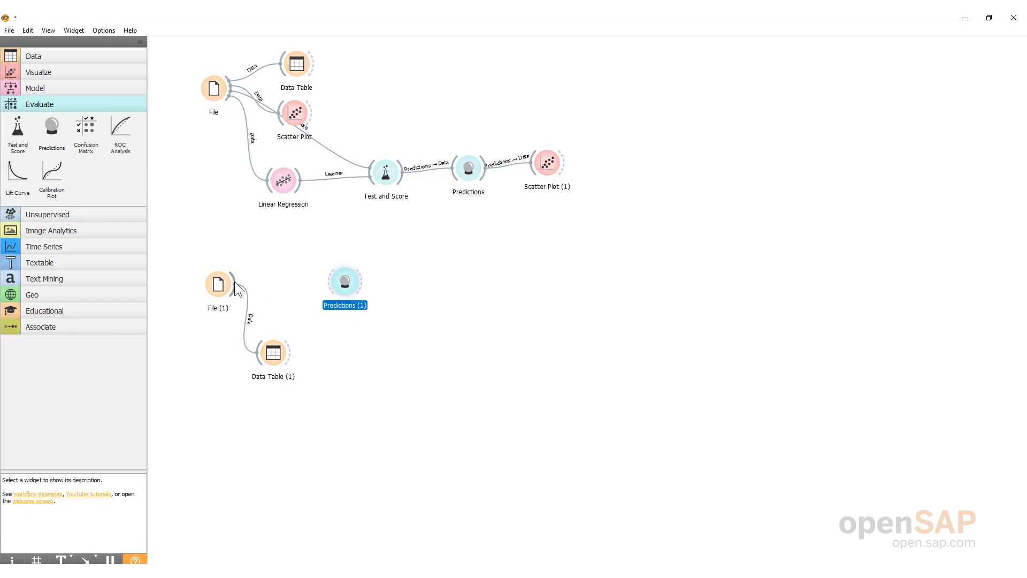
drag(235, 283, 323, 284)
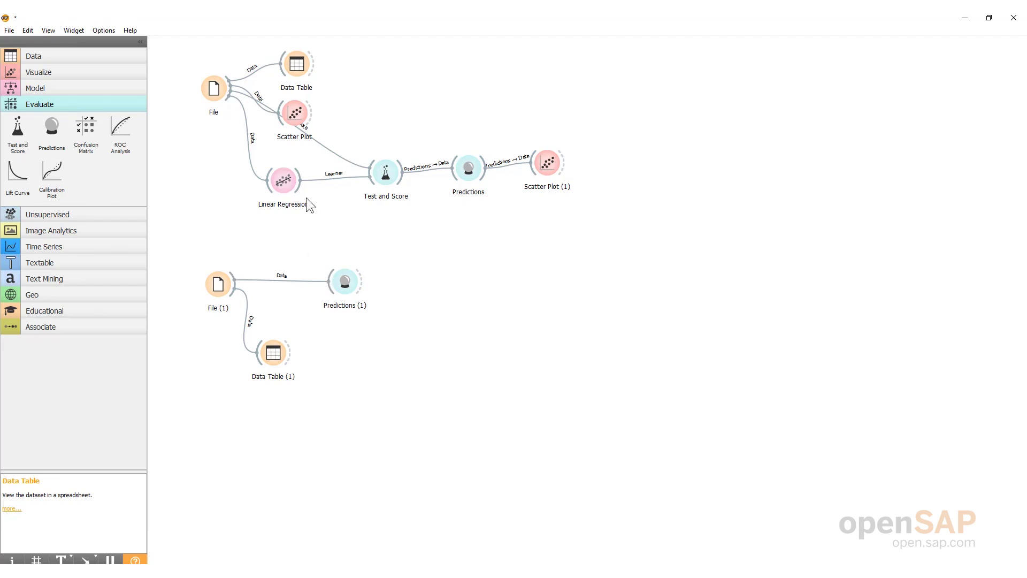
drag(300, 182, 326, 272)
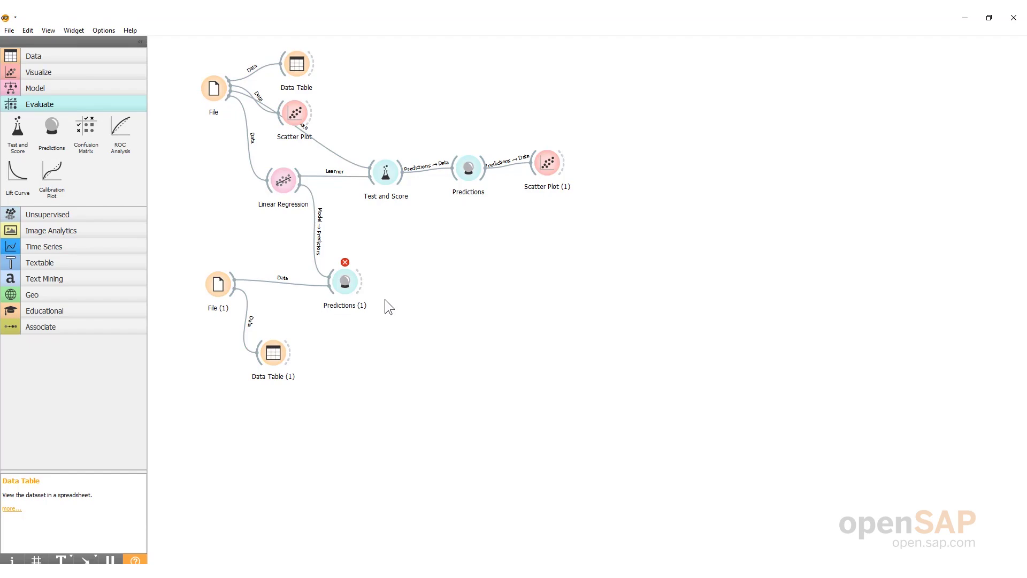
Review the second Predictions widget's predicted values down to the rows where Y is missing
double_click(345, 279)
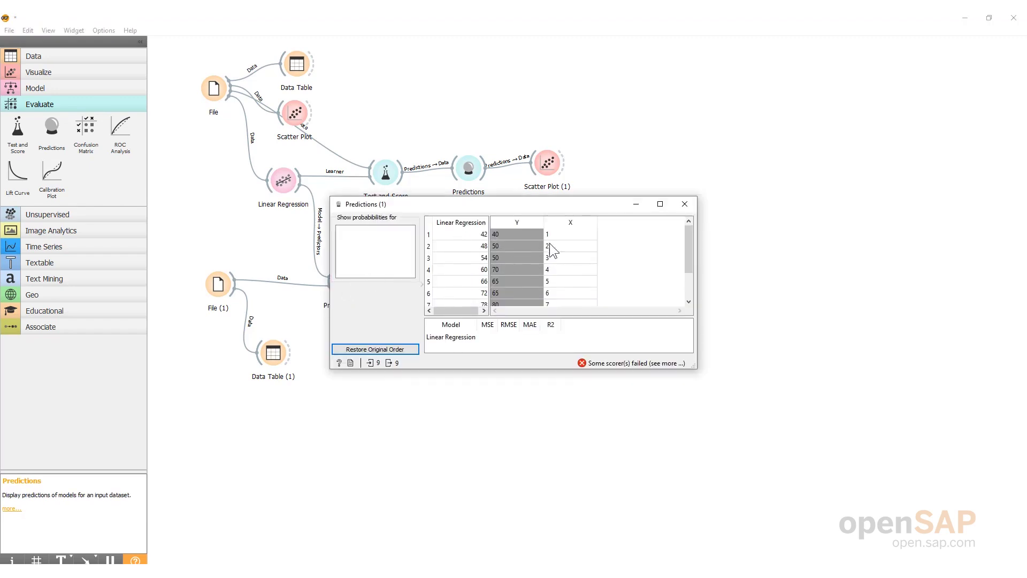
drag(687, 252, 684, 282)
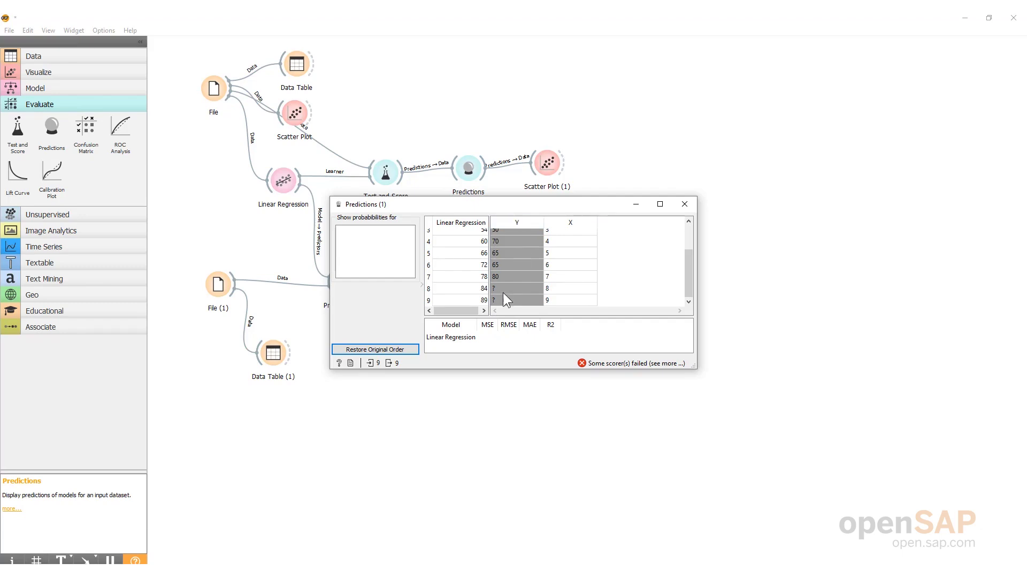
click(685, 204)
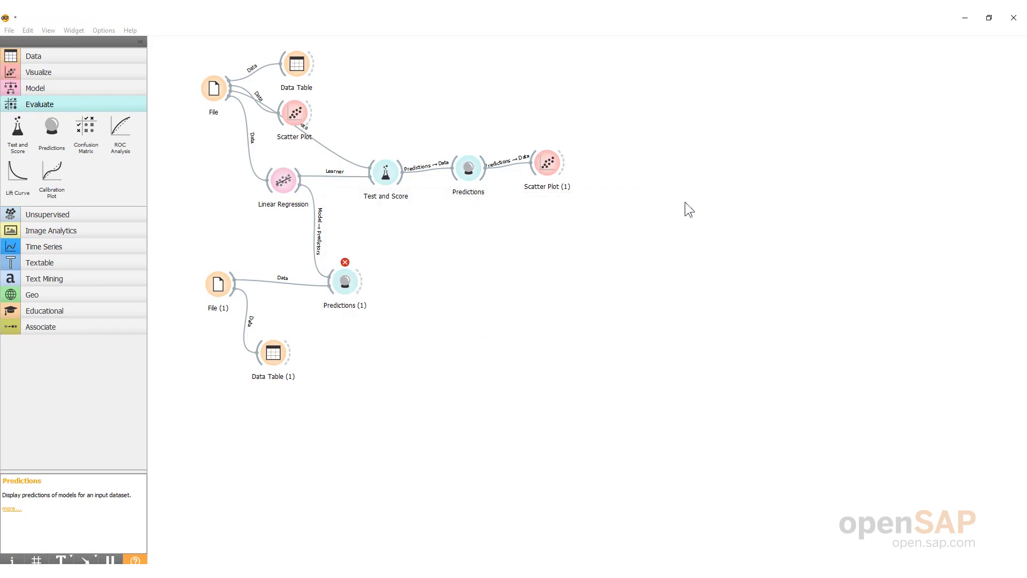
Add a Data Table fed by the second Predictions widget and open it to view the predictions
click(46, 53)
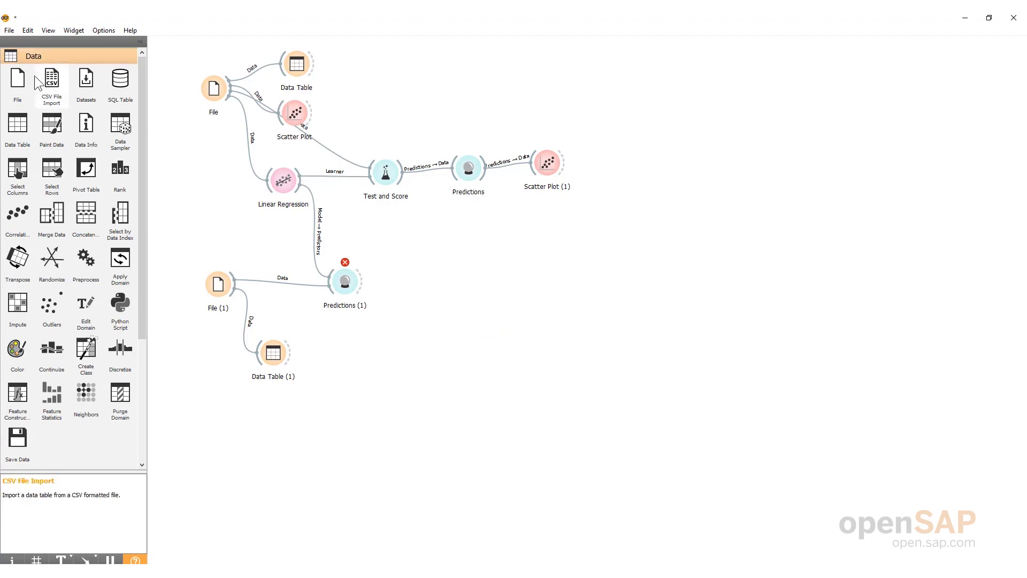
drag(17, 124, 457, 264)
drag(357, 279, 448, 271)
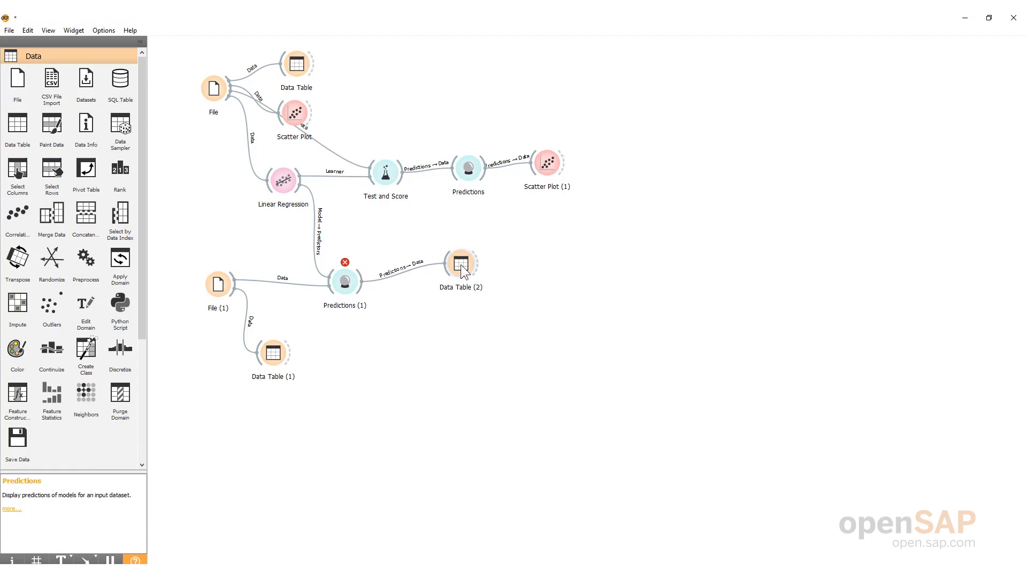
double_click(461, 264)
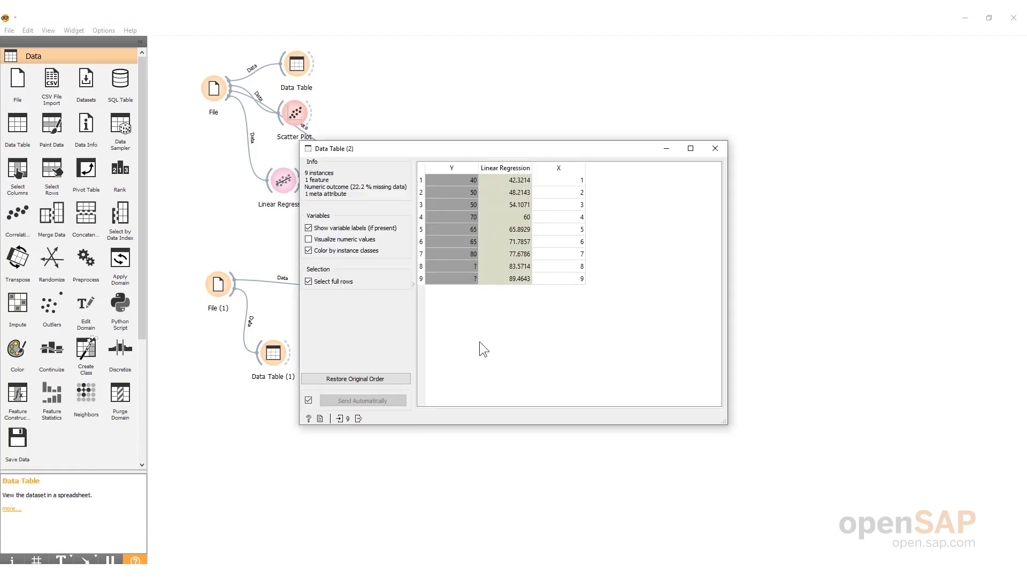